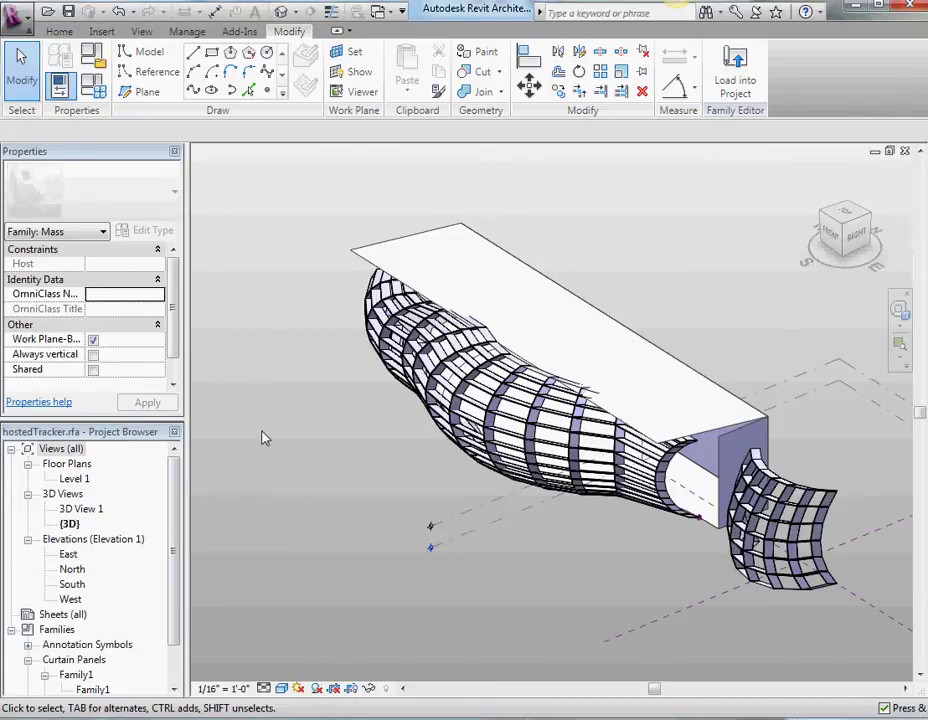
Step: Orbit around the divided tube surface to inspect its 12-by-12 panel grid
{"action": "middle_click_drag", "start_coordinate": [263, 437], "coordinate": [540, 470], "text": "shift"}
{"action": "left_click", "coordinate": [338, 434]}
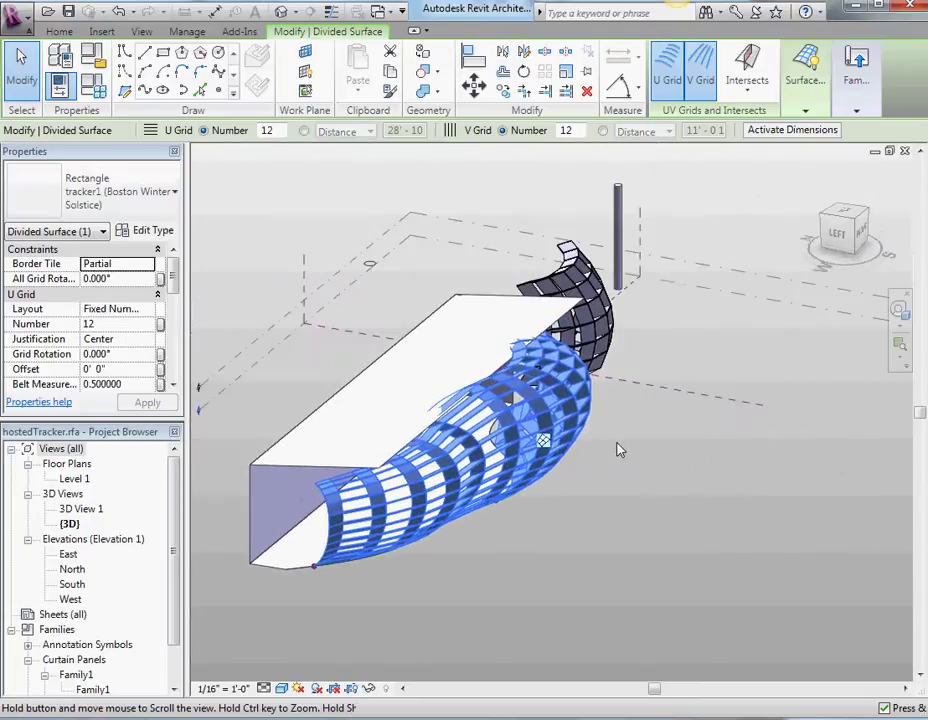
{"action": "scroll", "coordinate": [700, 549], "scroll_direction": "up", "scroll_amount": 3}
{"action": "middle_click_drag", "start_coordinate": [700, 549], "coordinate": [560, 507], "text": "shift"}
{"action": "left_click", "coordinate": [628, 556]}
{"action": "scroll", "coordinate": [678, 446], "scroll_direction": "down", "scroll_amount": 3}
Step: Turn shadows on and orbit to inspect shadows from the tube mass and box
{"action": "left_click", "coordinate": [315, 688]}
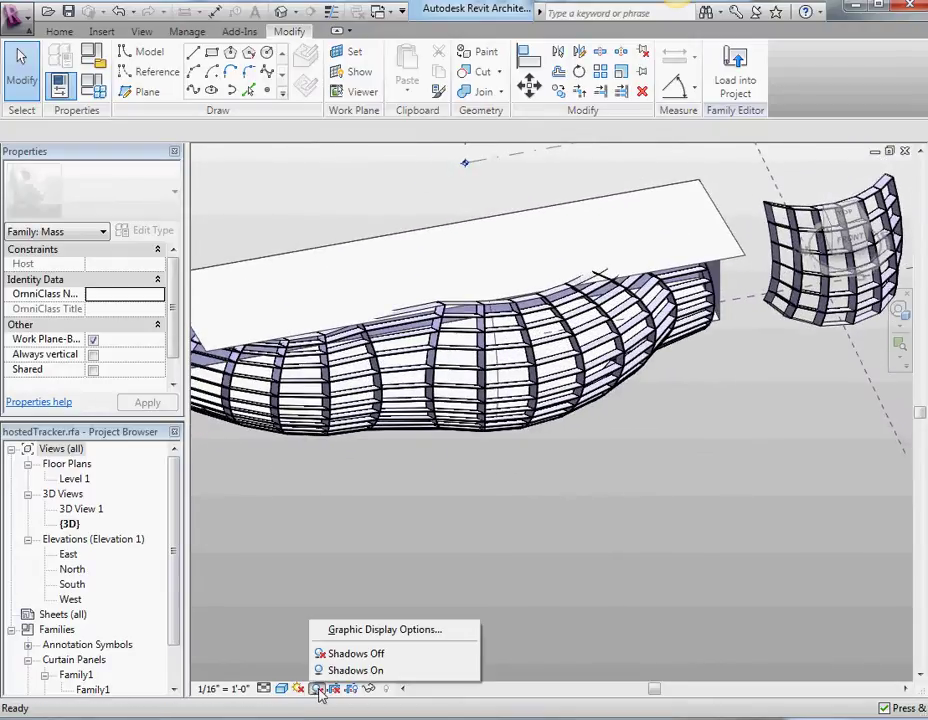
{"action": "left_click", "coordinate": [322, 671]}
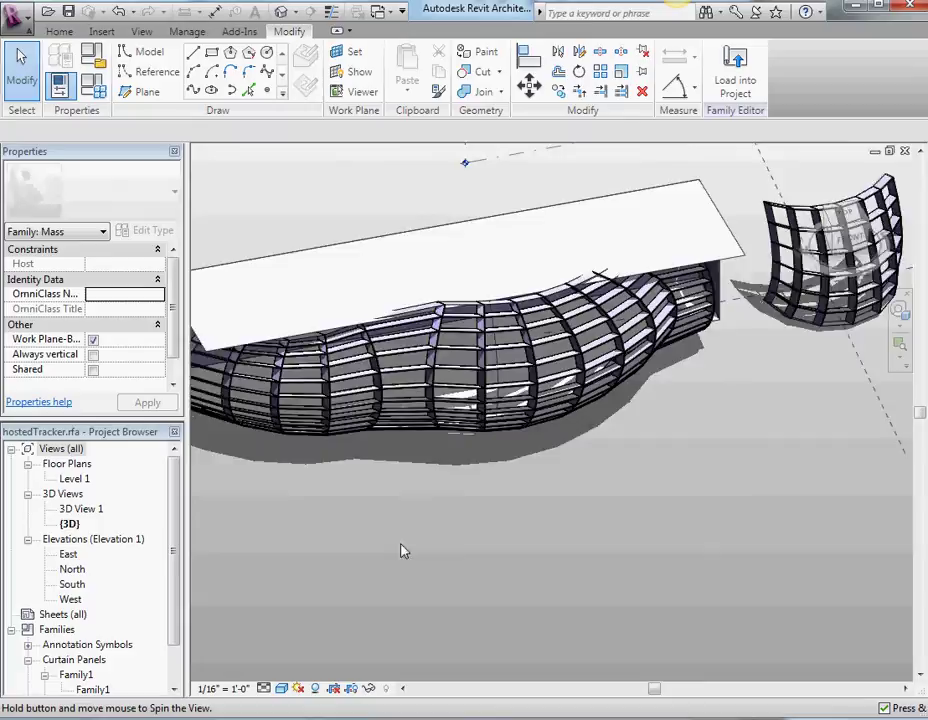
{"action": "middle_click_drag", "start_coordinate": [402, 551], "coordinate": [646, 452], "text": "shift"}
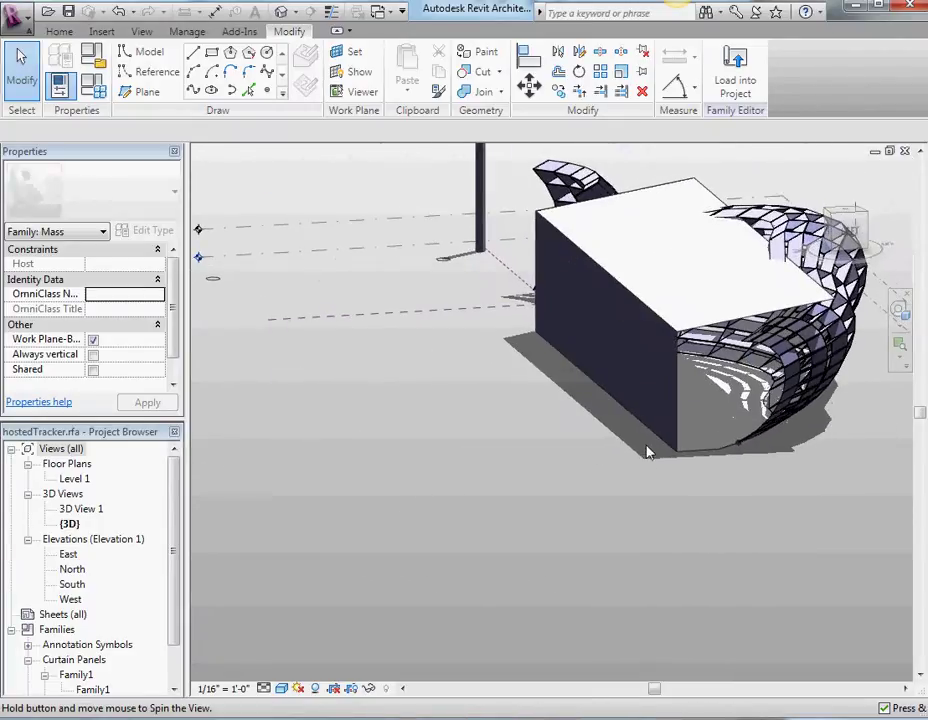
{"action": "scroll", "coordinate": [785, 375], "scroll_direction": "up", "scroll_amount": 5}
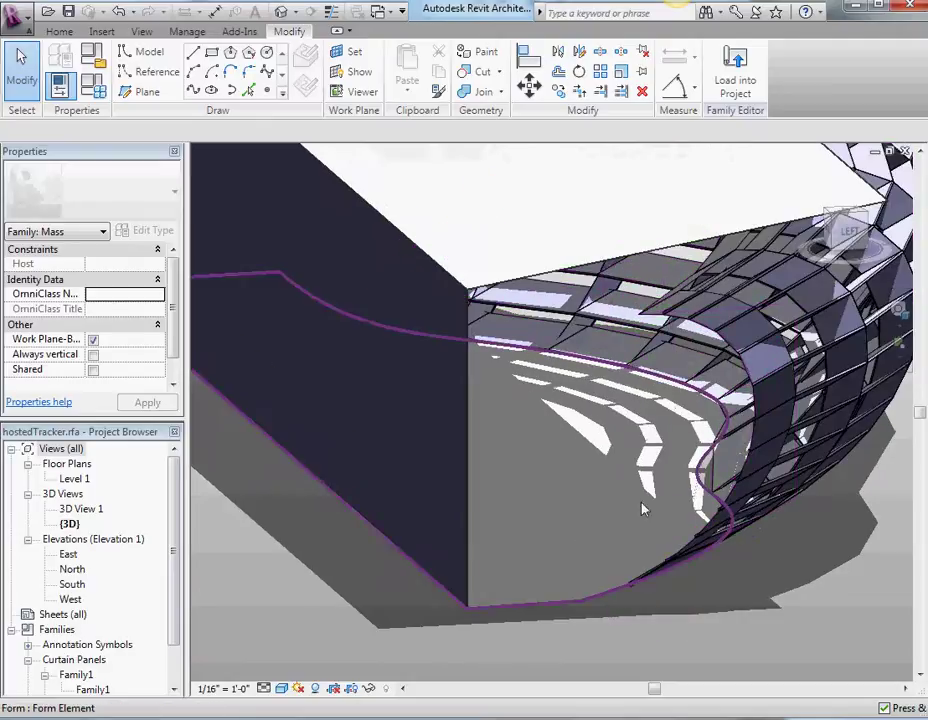
{"action": "middle_click_drag", "start_coordinate": [651, 490], "coordinate": [335, 646], "text": "shift"}
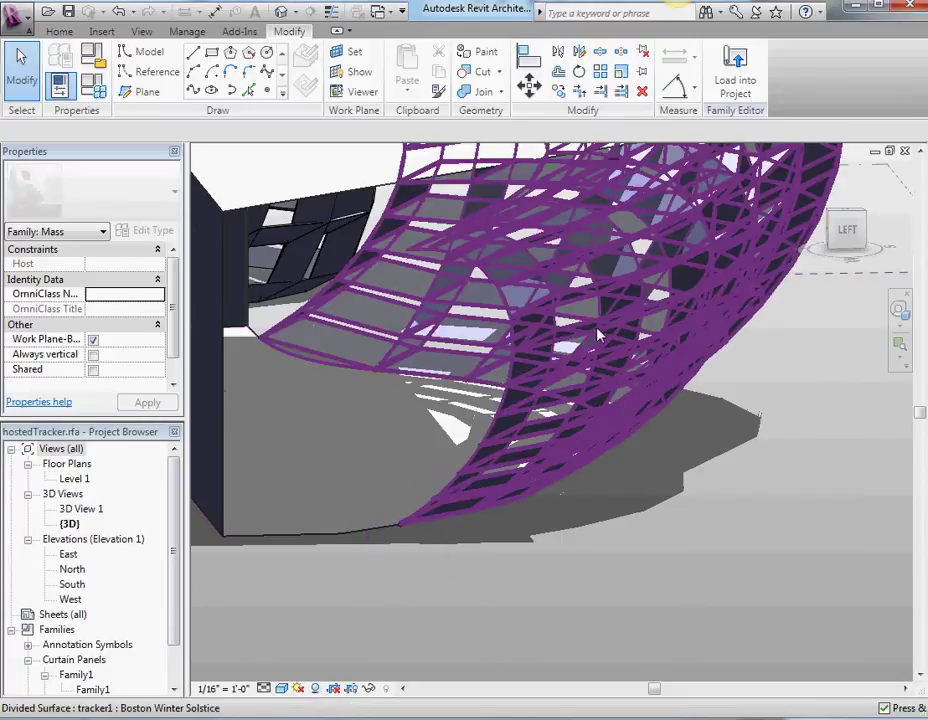
{"action": "left_click", "coordinate": [768, 498]}
{"action": "middle_click_drag", "start_coordinate": [760, 497], "coordinate": [801, 489], "text": "shift"}
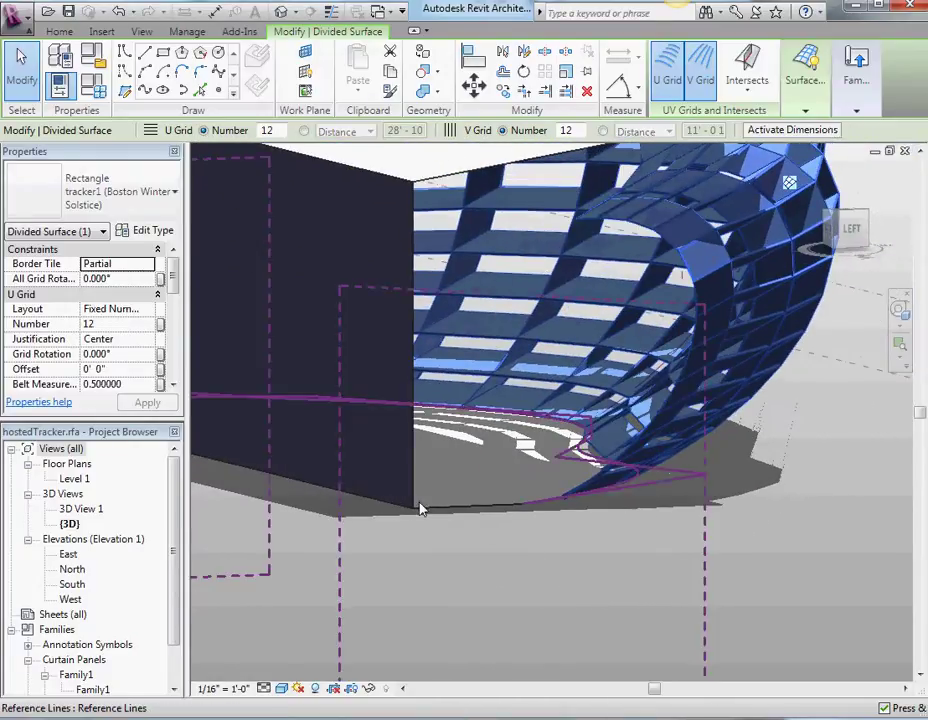
{"action": "left_click", "coordinate": [315, 689]}
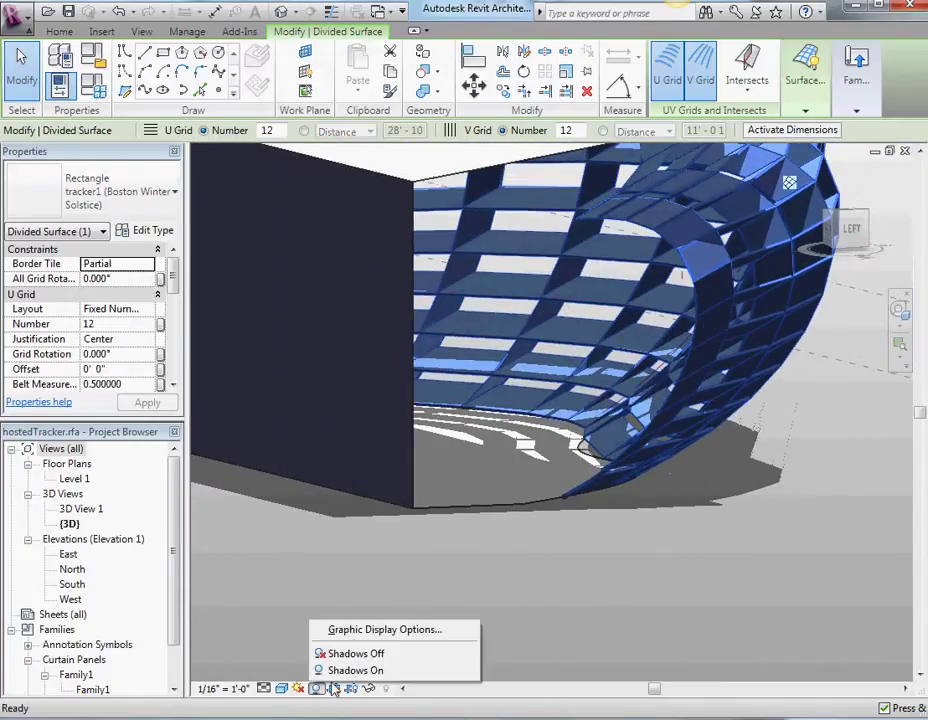
Step: Set the view's sun to the Winter Solstice preset via Graphic Display Options
{"action": "left_click", "coordinate": [385, 629]}
{"action": "left_click_drag", "start_coordinate": [915, 241], "coordinate": [342, 209]}
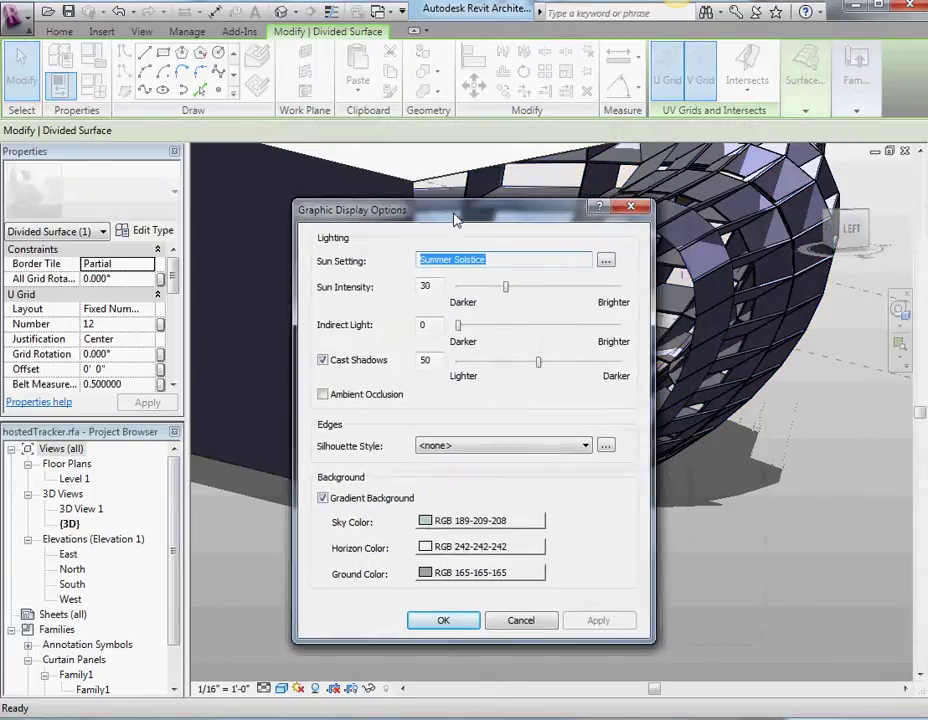
{"action": "left_click", "coordinate": [603, 261]}
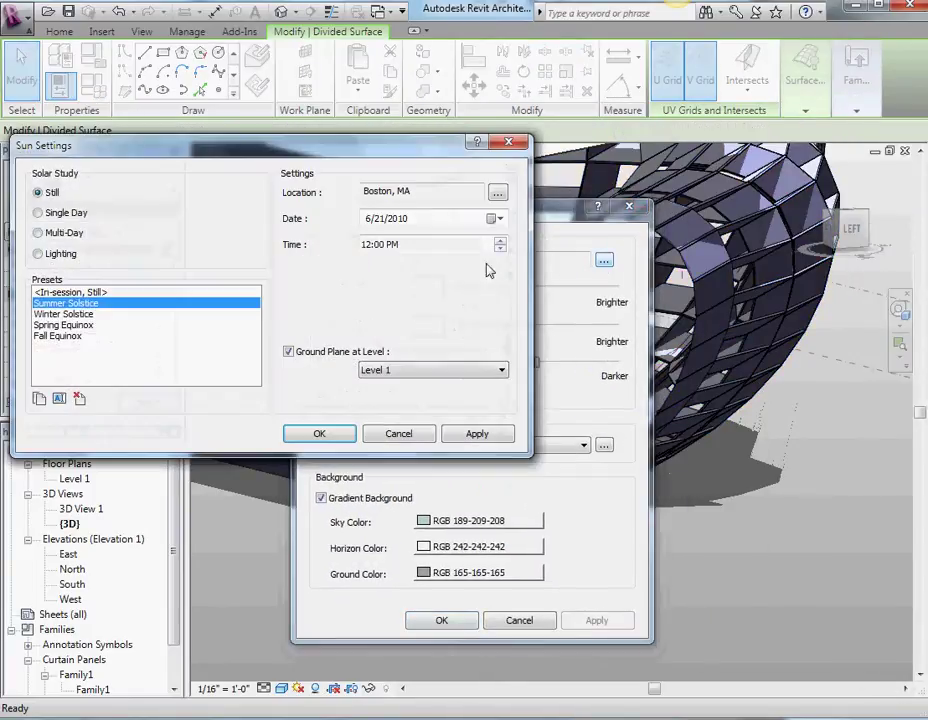
{"action": "left_click", "coordinate": [63, 314]}
{"action": "left_click", "coordinate": [316, 434]}
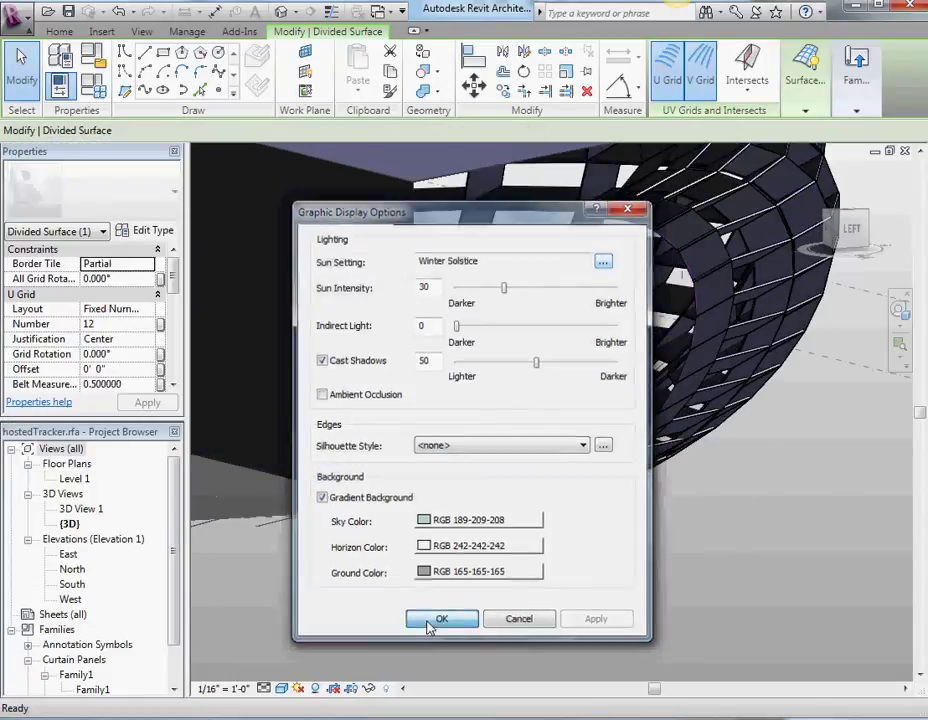
{"action": "left_click", "coordinate": [430, 622]}
{"action": "left_click", "coordinate": [431, 589]}
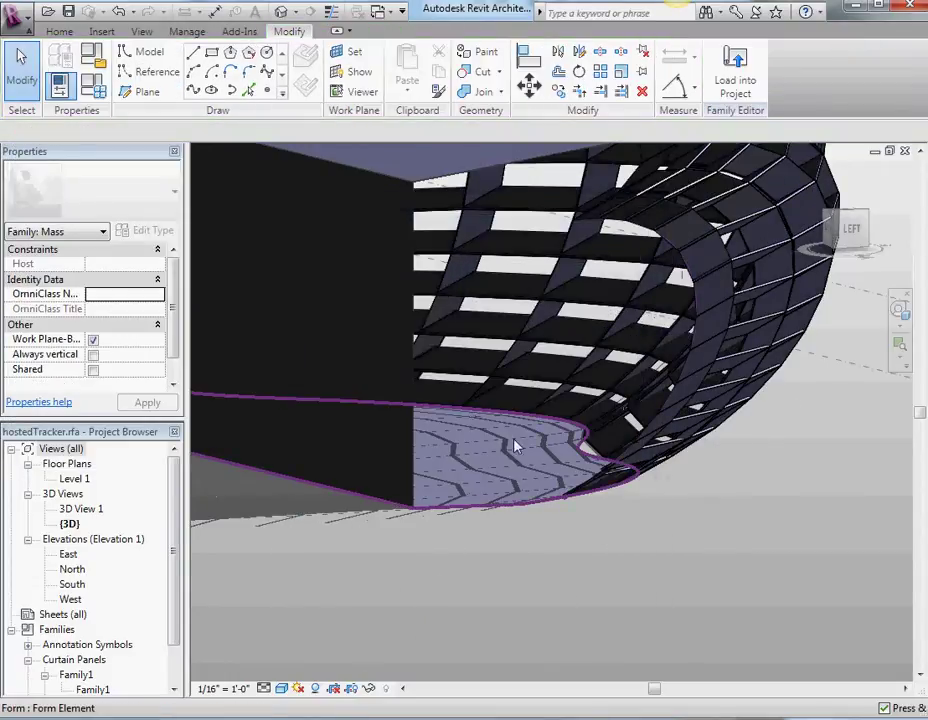
{"action": "middle_click_drag", "start_coordinate": [515, 445], "coordinate": [673, 549], "text": "shift"}
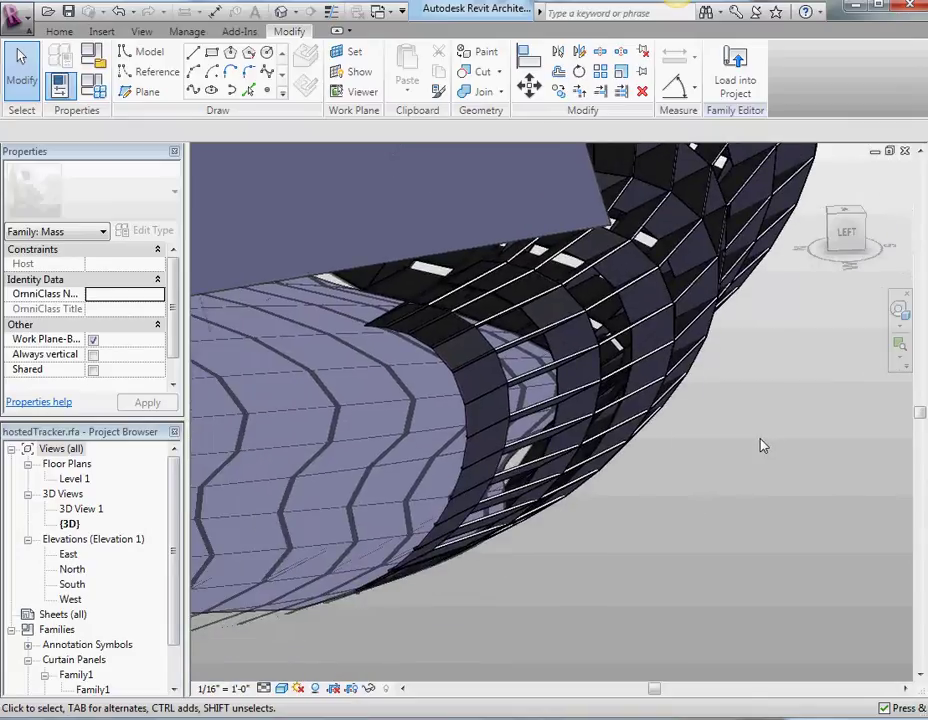
{"action": "middle_click_drag", "start_coordinate": [762, 445], "coordinate": [659, 528], "text": "shift"}
{"action": "middle_click_drag", "start_coordinate": [744, 497], "coordinate": [688, 456], "text": "shift"}
{"action": "scroll", "coordinate": [499, 373], "scroll_direction": "up", "scroll_amount": 5}
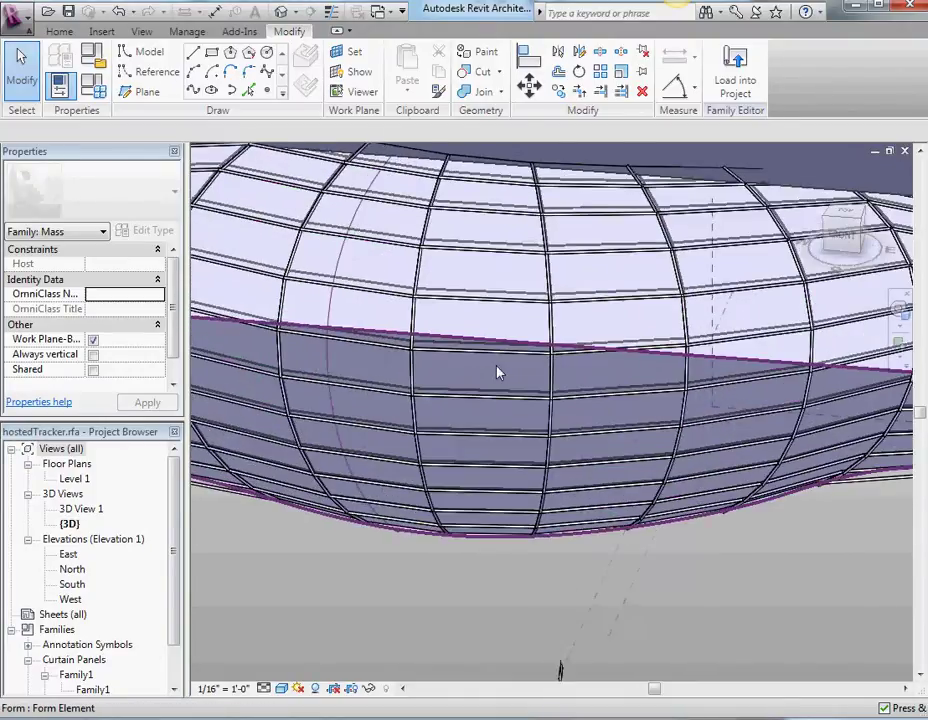
{"action": "scroll", "coordinate": [467, 590], "scroll_direction": "down", "scroll_amount": 4}
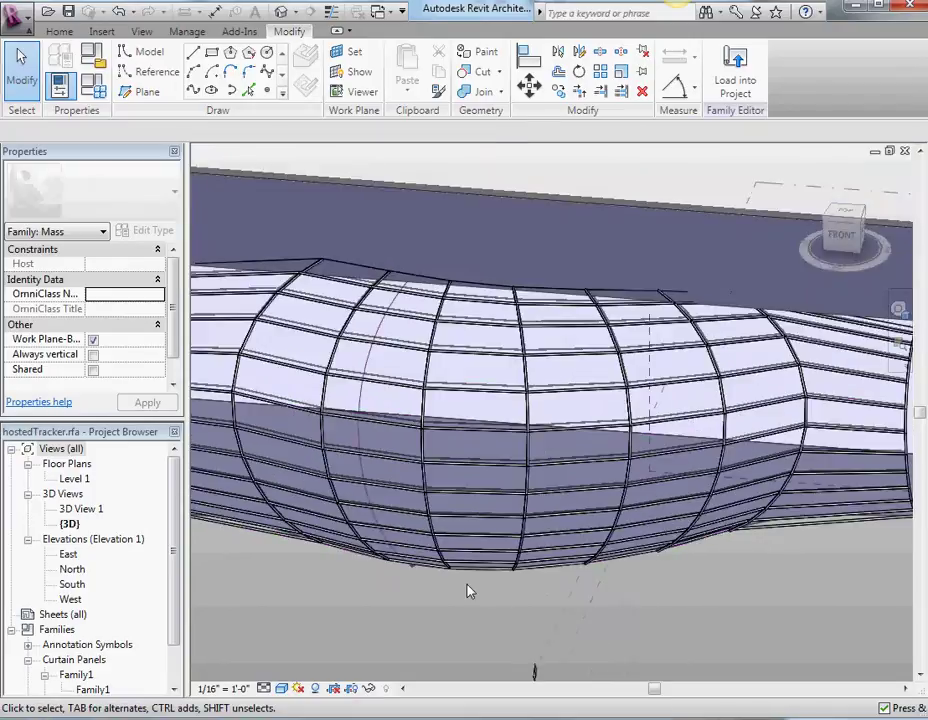
{"action": "middle_click_drag", "start_coordinate": [467, 590], "coordinate": [607, 472]}
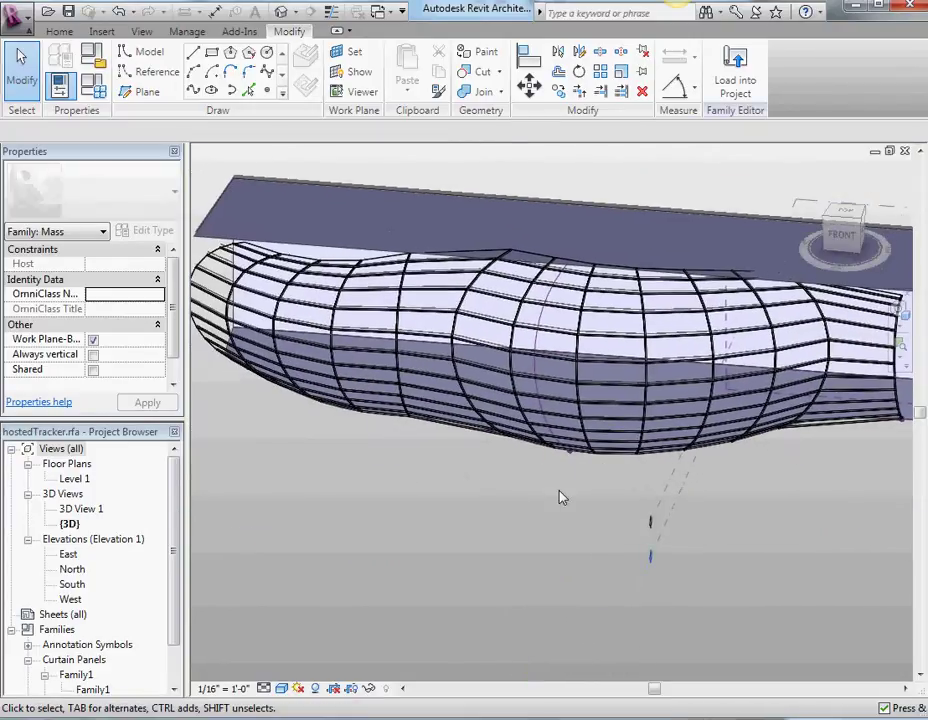
{"action": "middle_click_drag", "start_coordinate": [559, 497], "coordinate": [451, 501], "text": "shift"}
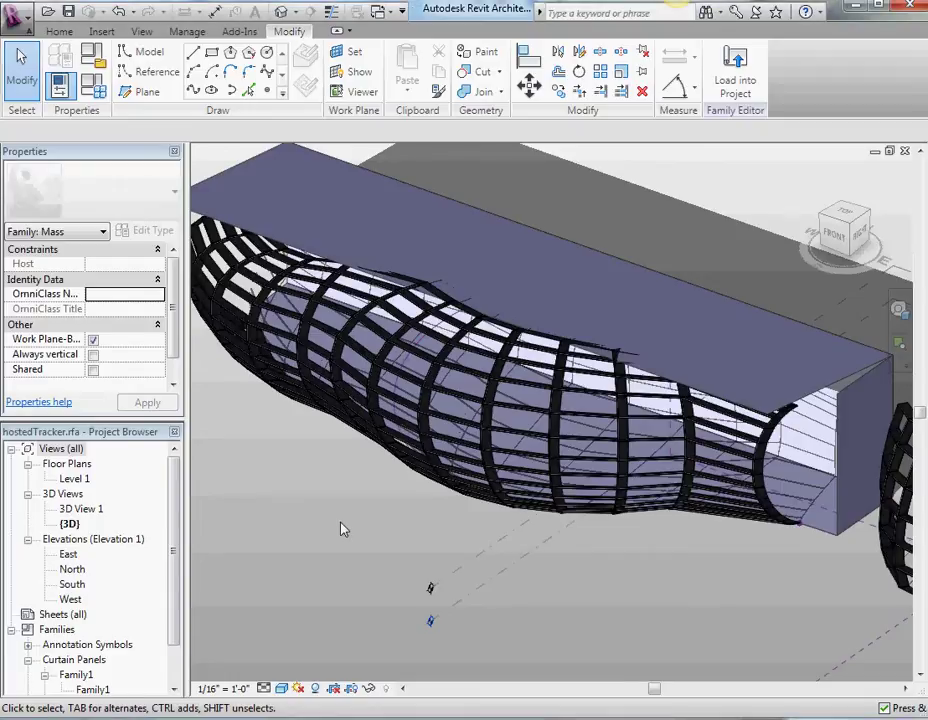
Step: Switch to the Family1 document and orbit around its curved surface
{"action": "key", "text": "ctrl+Tab"}
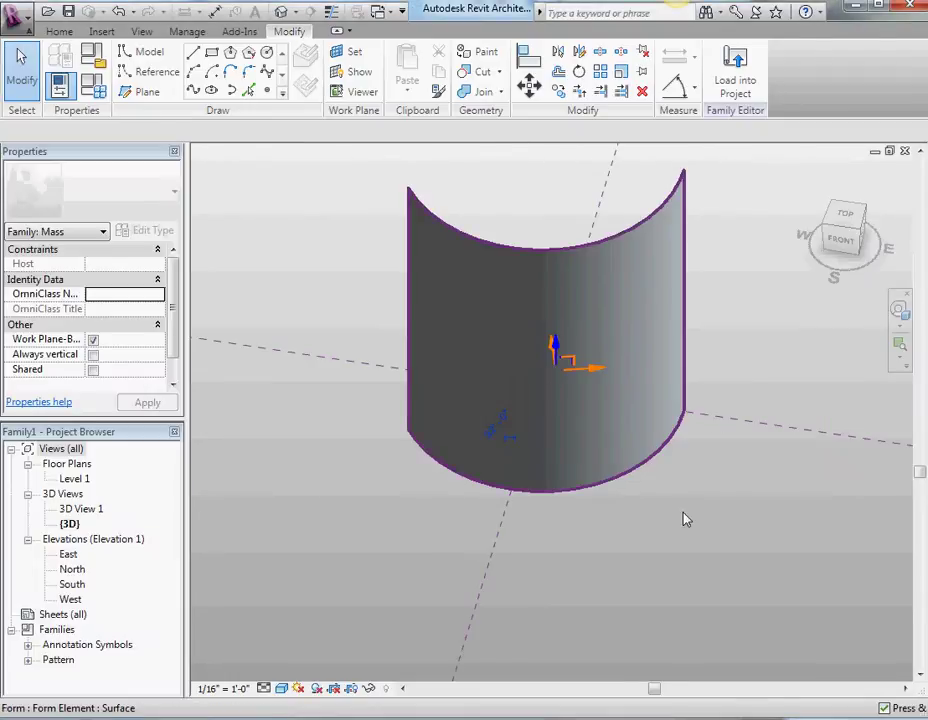
{"action": "left_click", "coordinate": [600, 465]}
{"action": "middle_click_drag", "start_coordinate": [600, 465], "coordinate": [601, 530], "text": "shift"}
{"action": "left_click", "coordinate": [487, 499]}
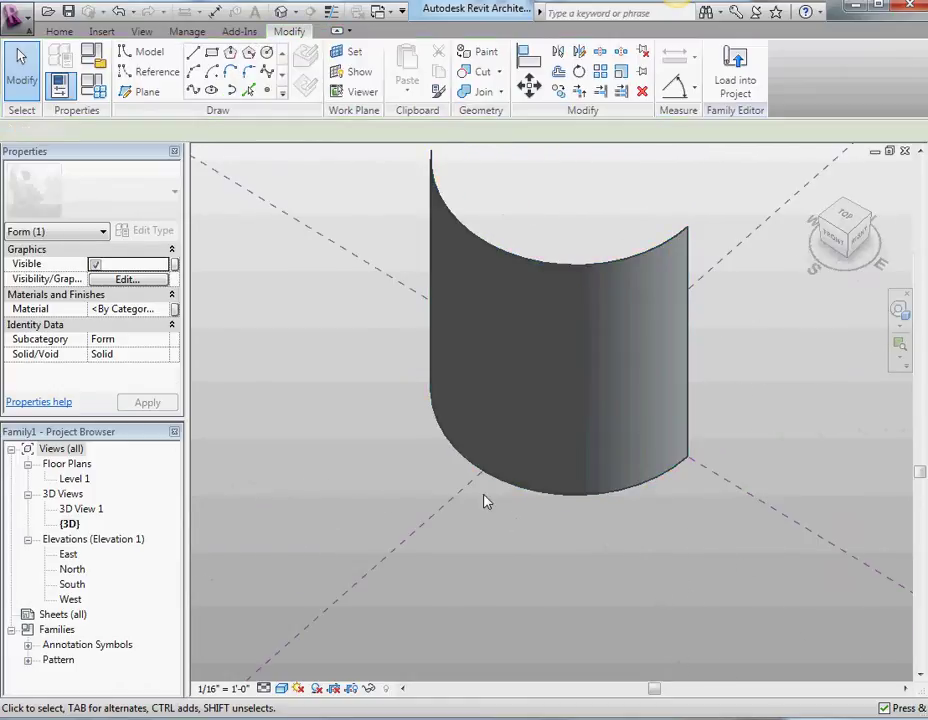
Step: Start a new family from the Curtain Panel Pattern Based.rft template
{"action": "left_click", "coordinate": [28, 15]}
{"action": "mouse_move", "coordinate": [93, 78]}
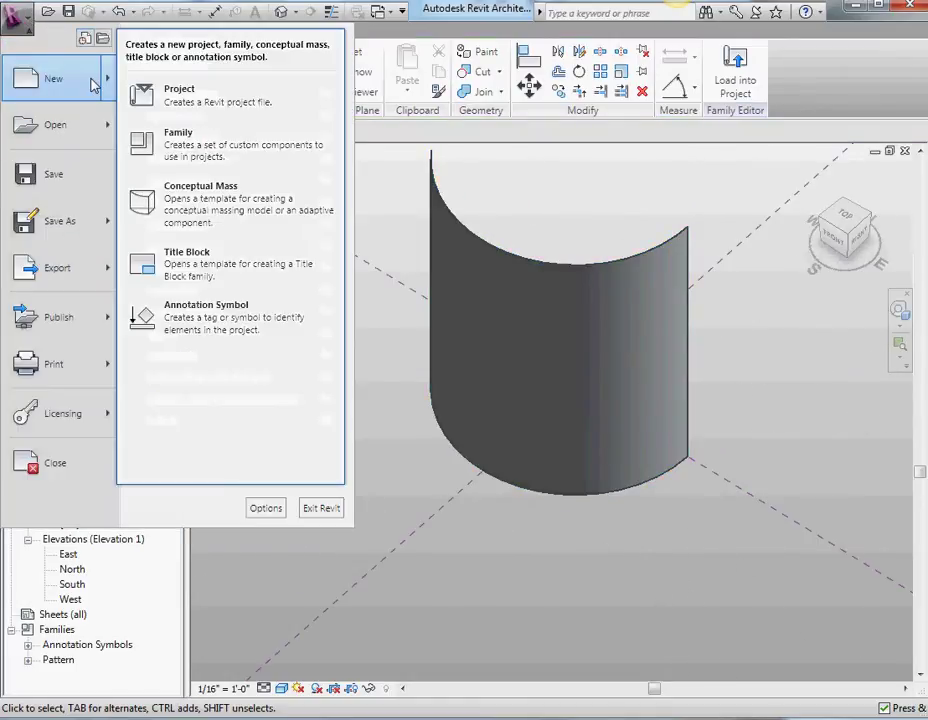
{"action": "left_click", "coordinate": [221, 151]}
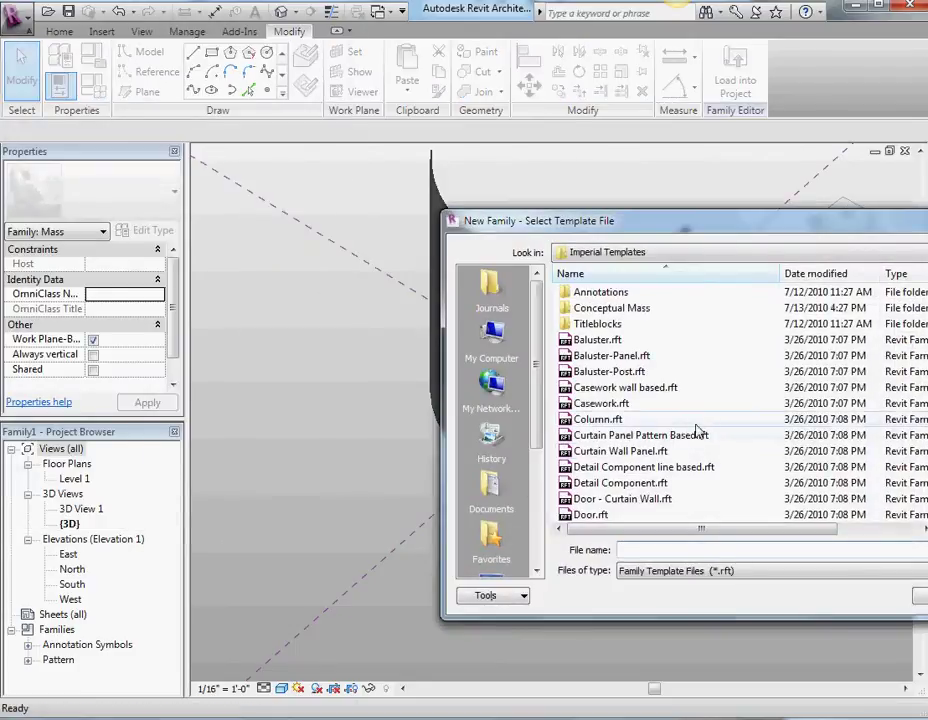
{"action": "left_click", "coordinate": [654, 438]}
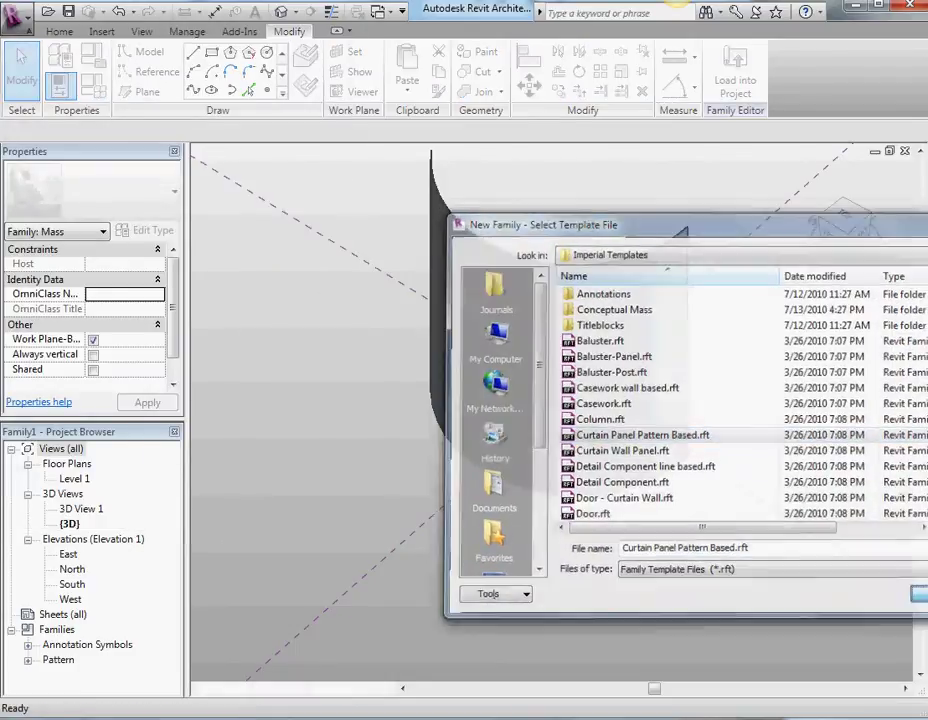
Step: Open the new curtain panel family and raise its top and right adaptive points upward
{"action": "key", "text": "Return"}
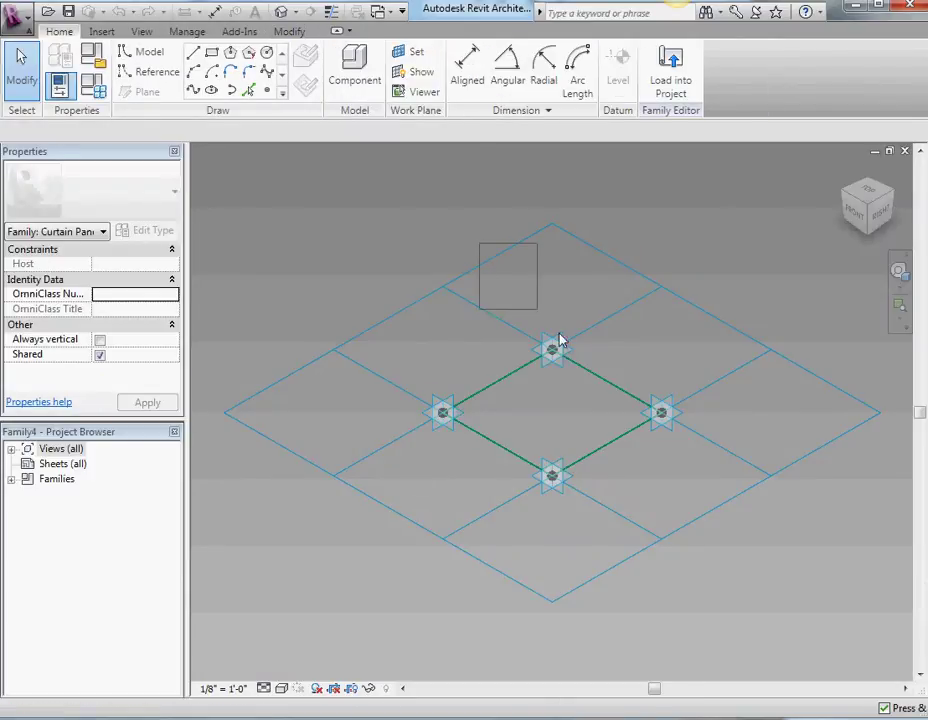
{"action": "left_click_drag", "start_coordinate": [701, 453], "coordinate": [543, 175]}
{"action": "key", "text": "Tab"}
{"action": "left_click", "coordinate": [662, 418]}
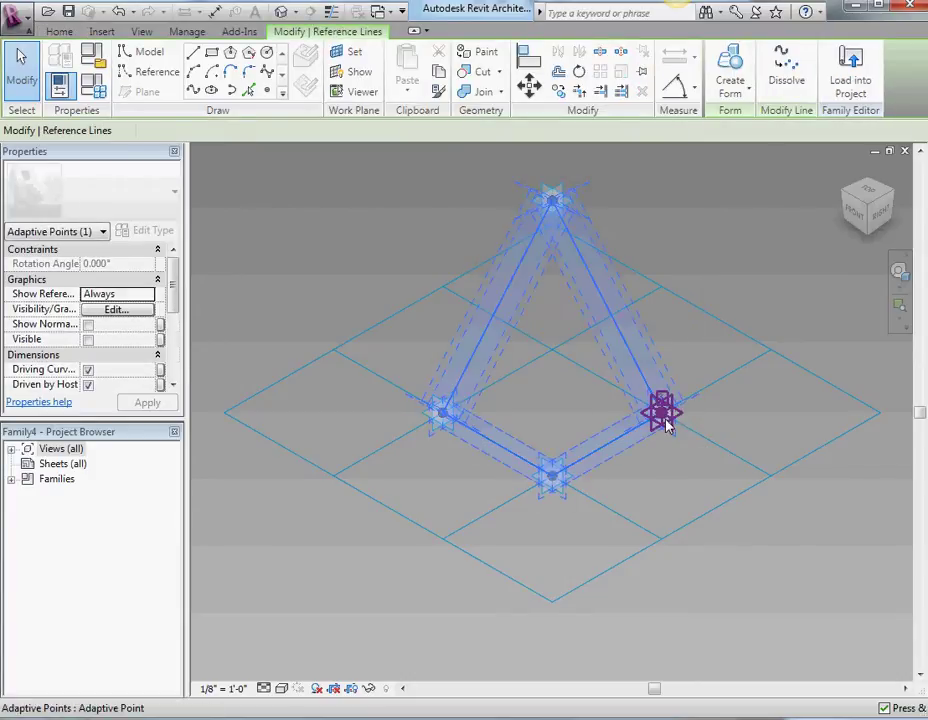
{"action": "left_click_drag", "start_coordinate": [677, 400], "coordinate": [681, 264]}
{"action": "left_click", "coordinate": [503, 226]}
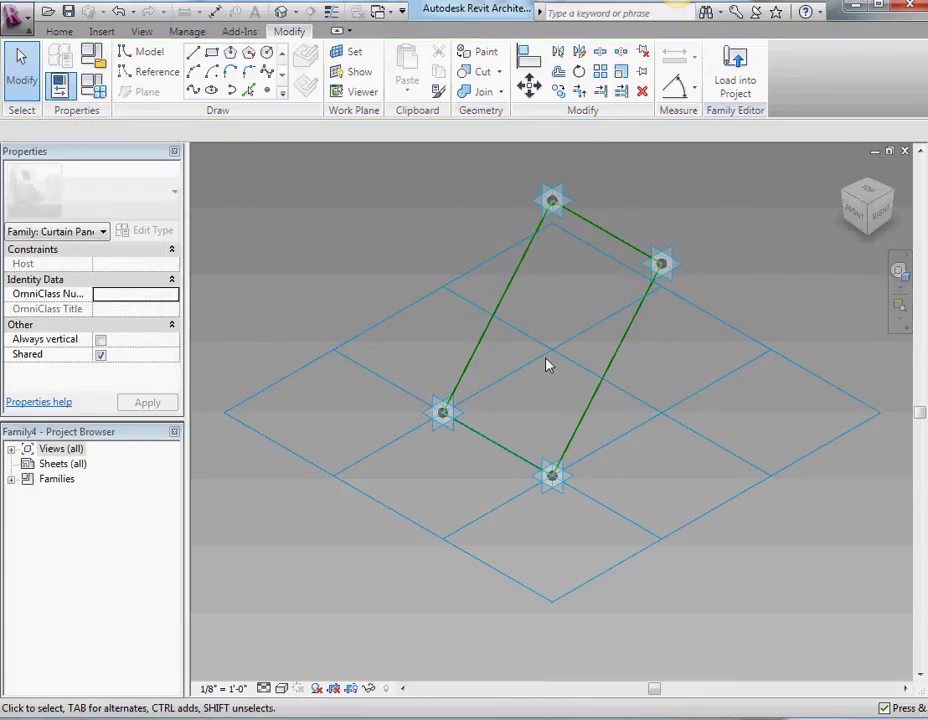
{"action": "middle_click_drag", "start_coordinate": [548, 365], "coordinate": [483, 400]}
Step: Change adaptive point 1's Orientation to Orthogonal on Placement in Properties
{"action": "scroll", "coordinate": [344, 478], "scroll_direction": "up", "scroll_amount": 5}
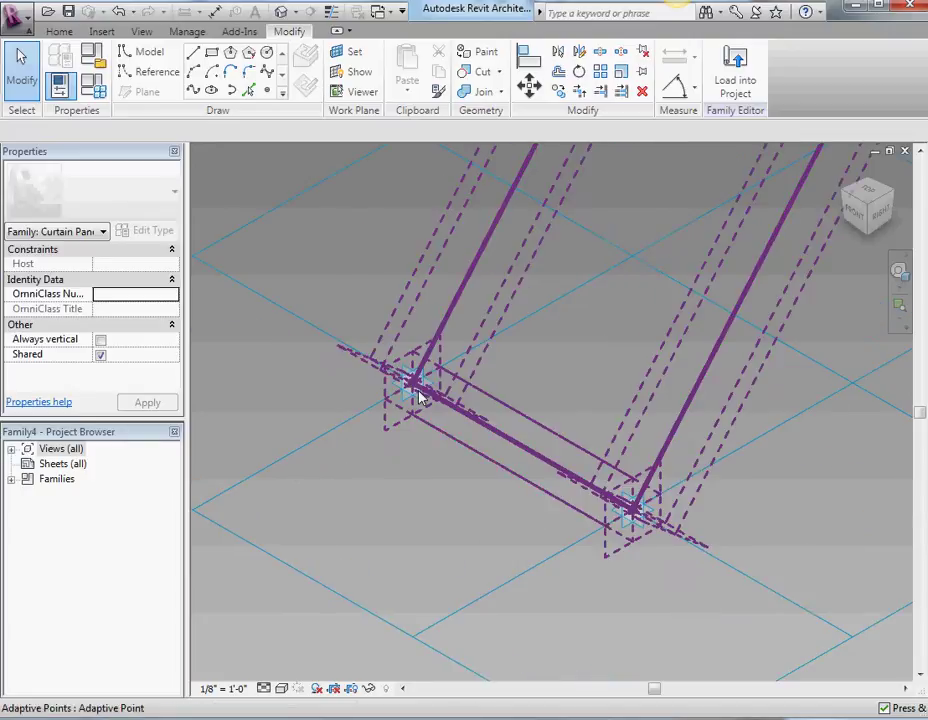
{"action": "left_click", "coordinate": [411, 430]}
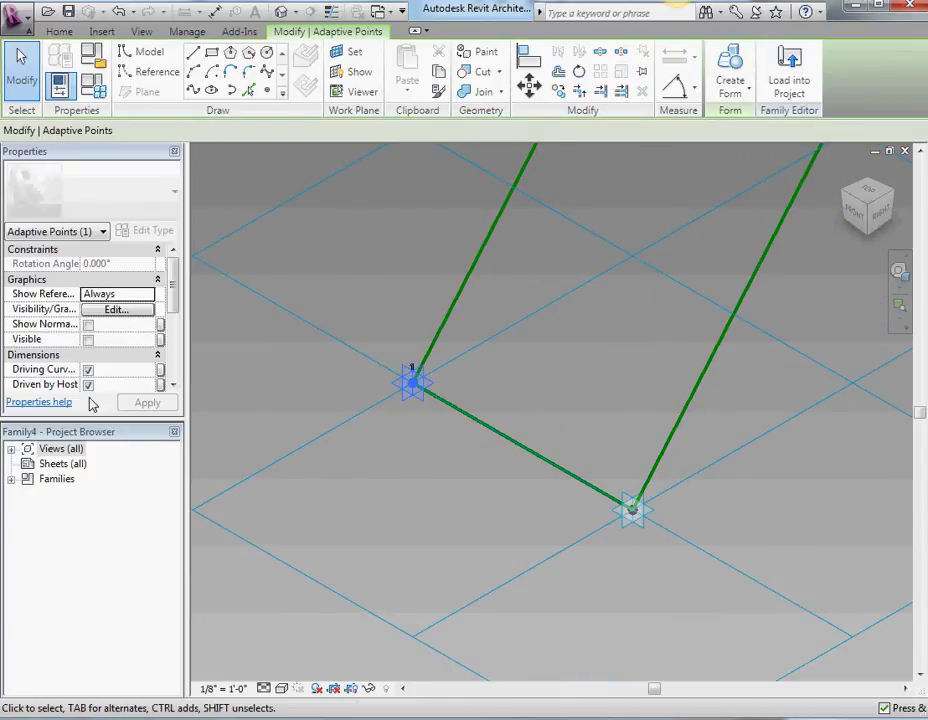
{"action": "left_click_drag", "start_coordinate": [176, 270], "coordinate": [175, 350]}
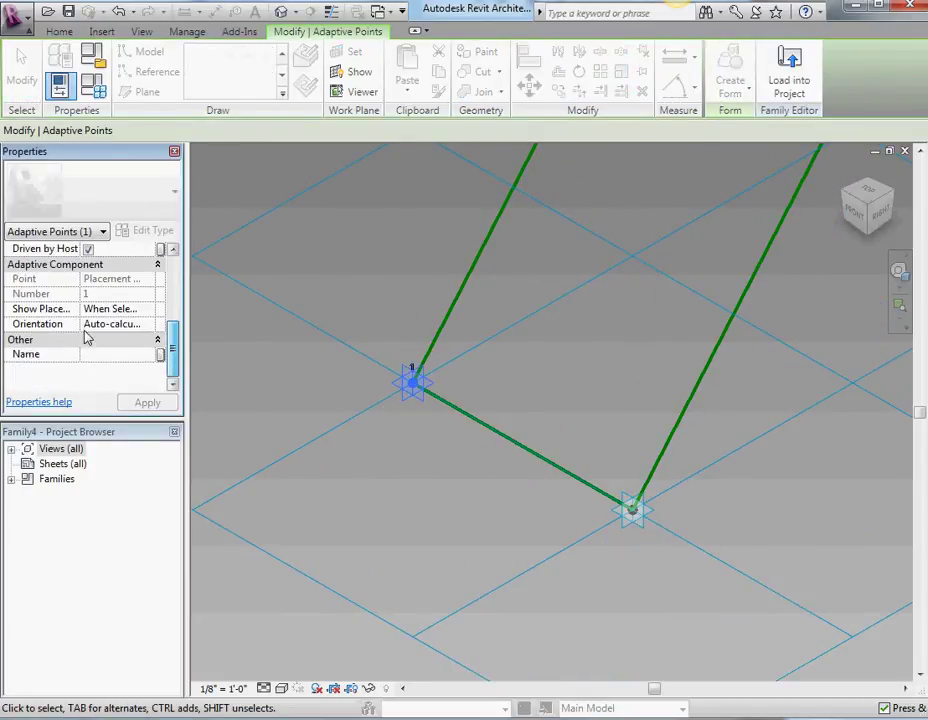
{"action": "left_click", "coordinate": [151, 326]}
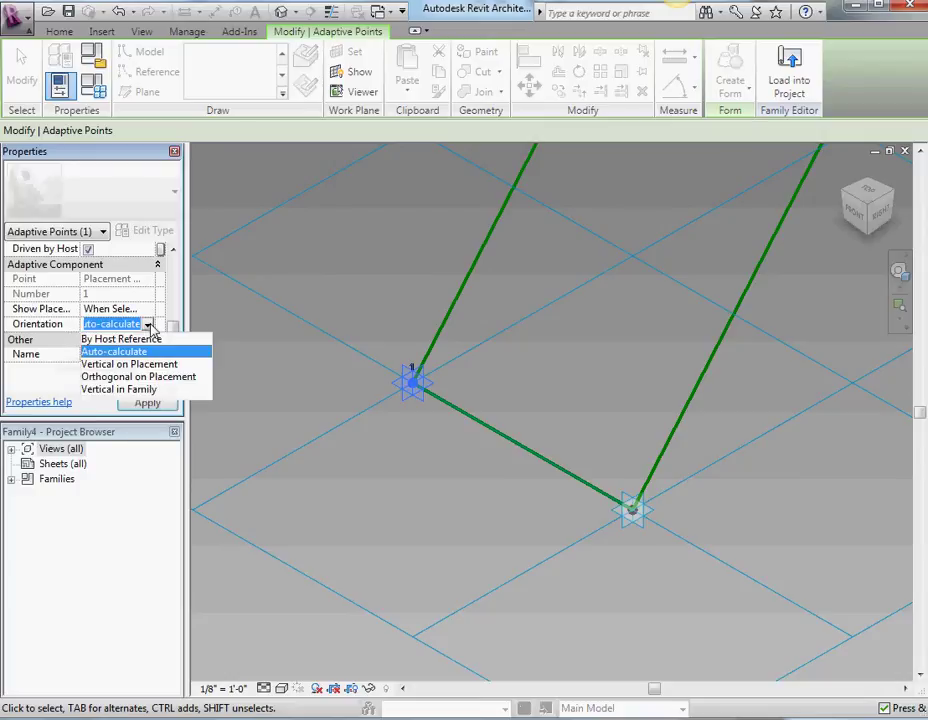
{"action": "left_click", "coordinate": [112, 376]}
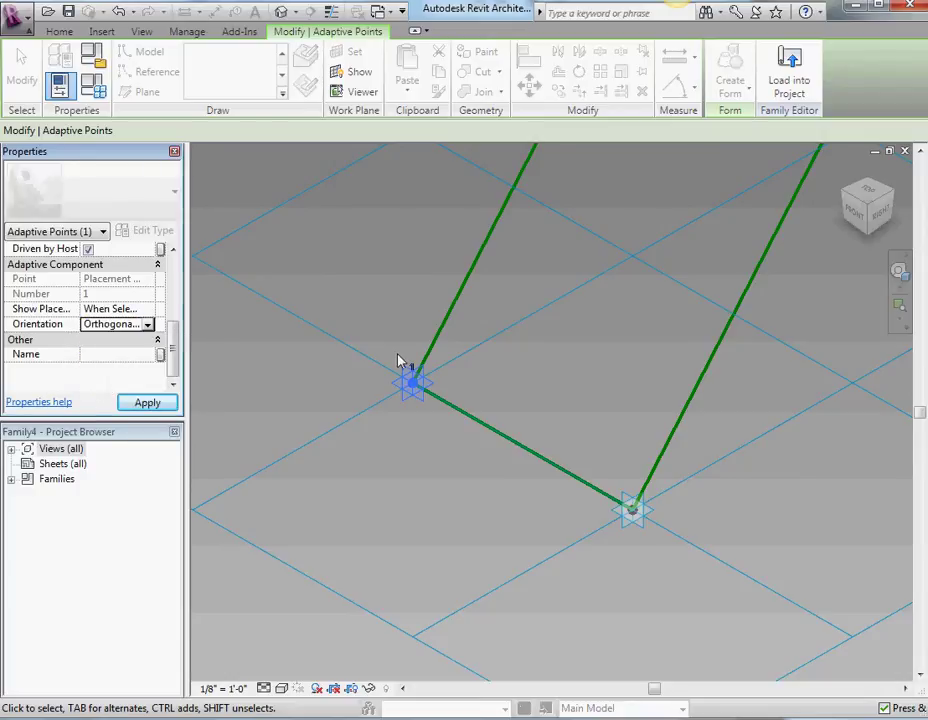
{"action": "scroll", "coordinate": [422, 372], "scroll_direction": "up", "scroll_amount": 4}
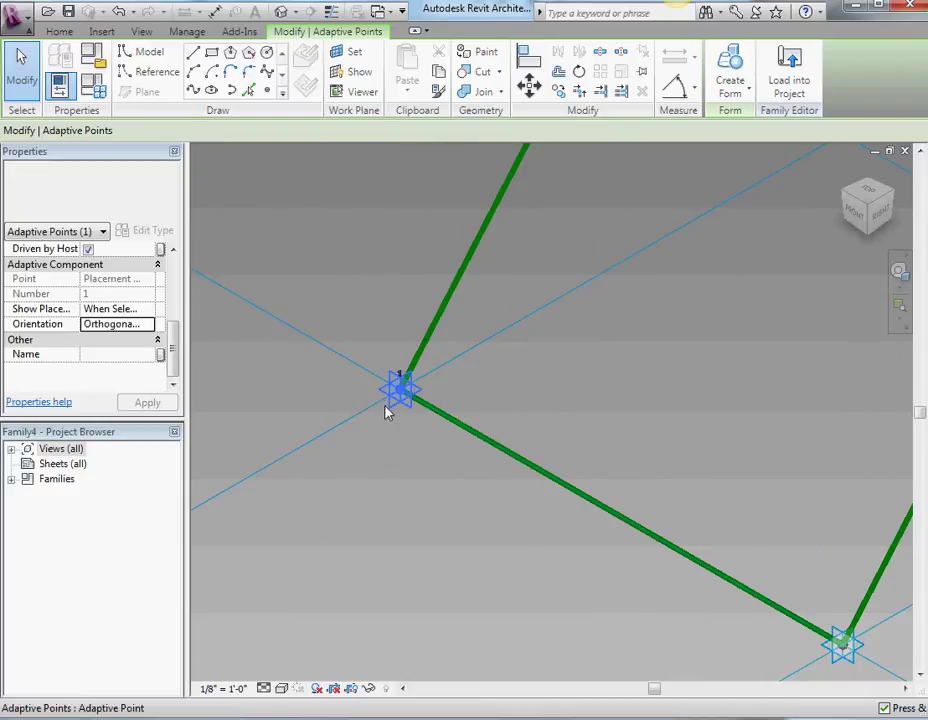
{"action": "left_click", "coordinate": [402, 482]}
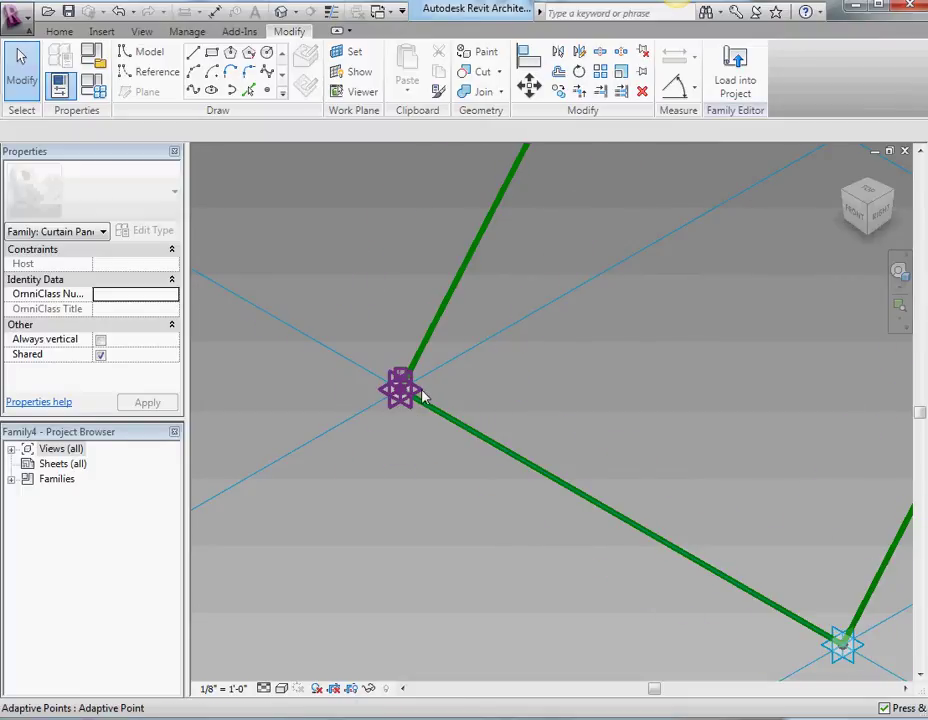
{"action": "middle_click_drag", "start_coordinate": [420, 460], "coordinate": [443, 483], "text": "shift"}
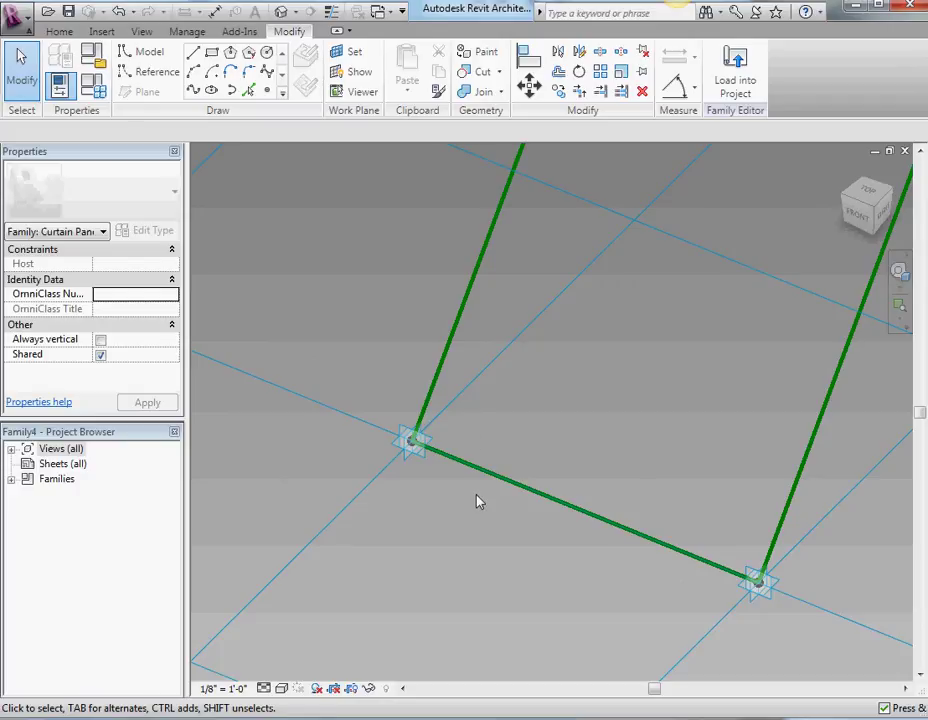
Step: Draw a reference line outward from adaptive point 1 on that point's work plane, then begin an angular dimension
{"action": "left_click", "coordinate": [147, 73]}
{"action": "left_click", "coordinate": [350, 54]}
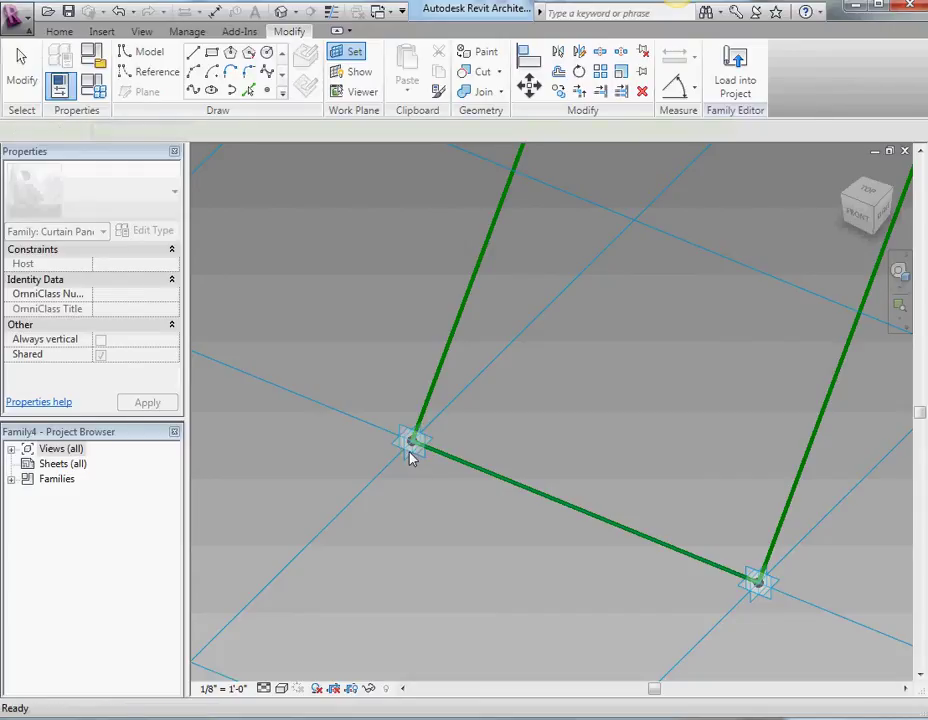
{"action": "left_click", "coordinate": [410, 455]}
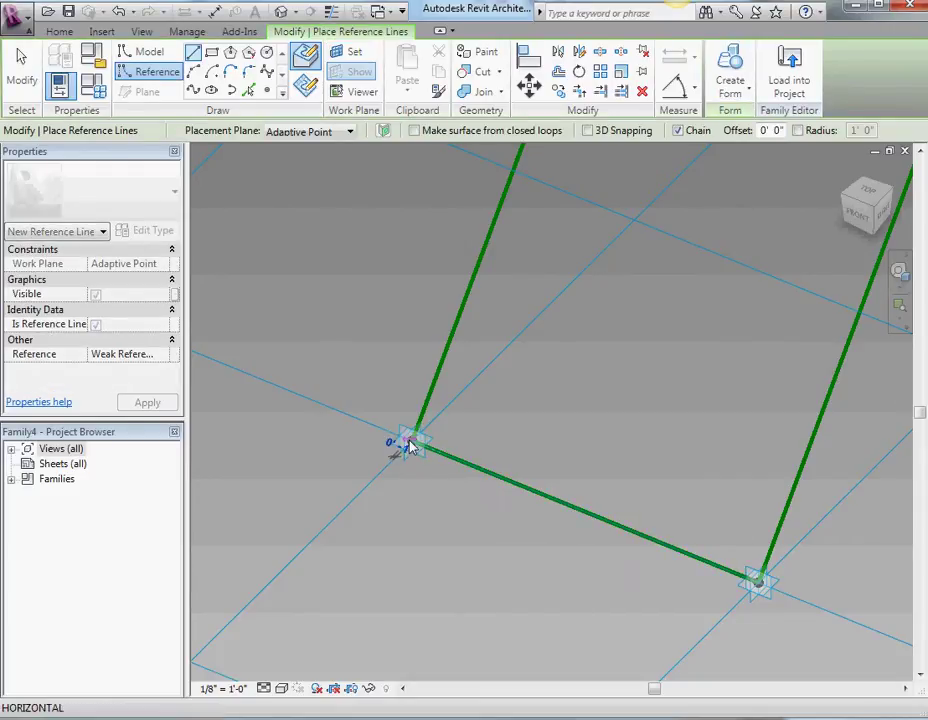
{"action": "left_click", "coordinate": [409, 441]}
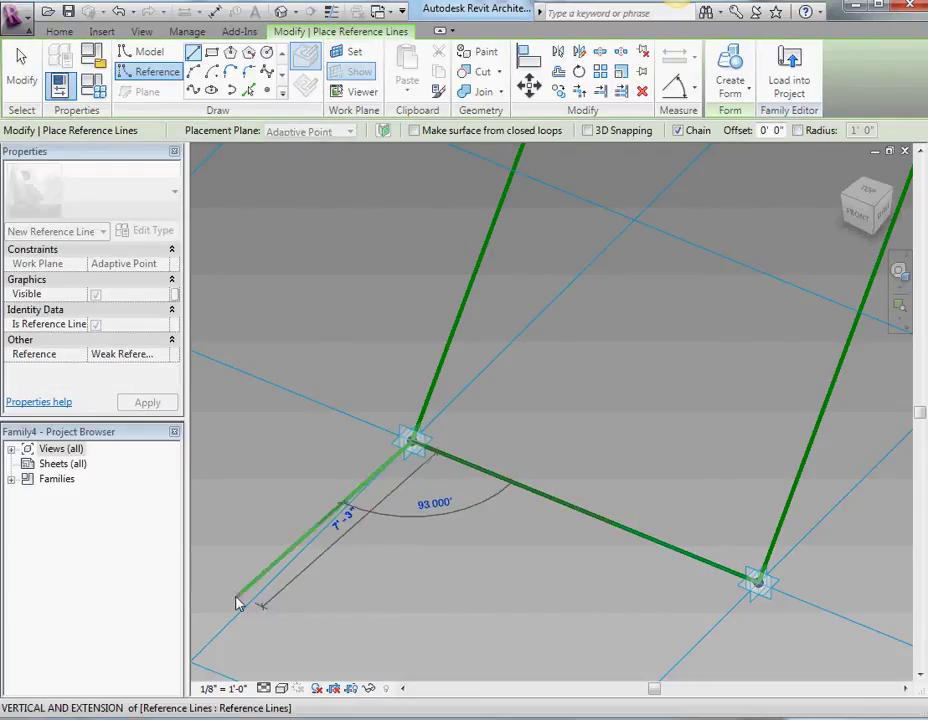
{"action": "left_click", "coordinate": [388, 625]}
{"action": "middle_click_drag", "start_coordinate": [481, 608], "coordinate": [414, 530], "text": "shift"}
{"action": "key", "text": "Escape"}
{"action": "key", "text": "Escape"}
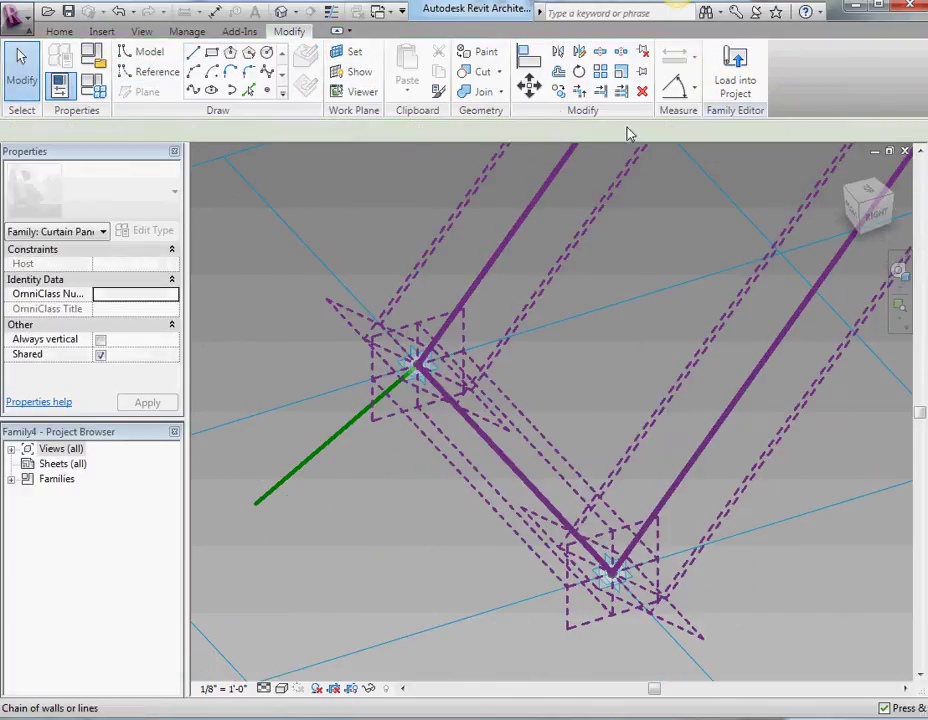
{"action": "left_click", "coordinate": [677, 86]}
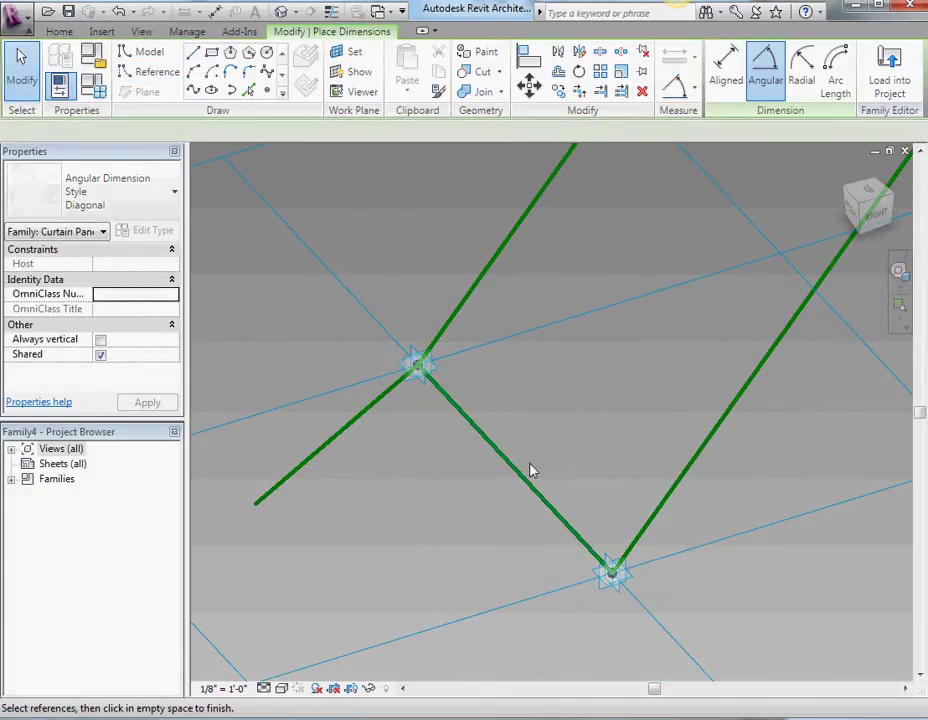
{"action": "left_click", "coordinate": [350, 434]}
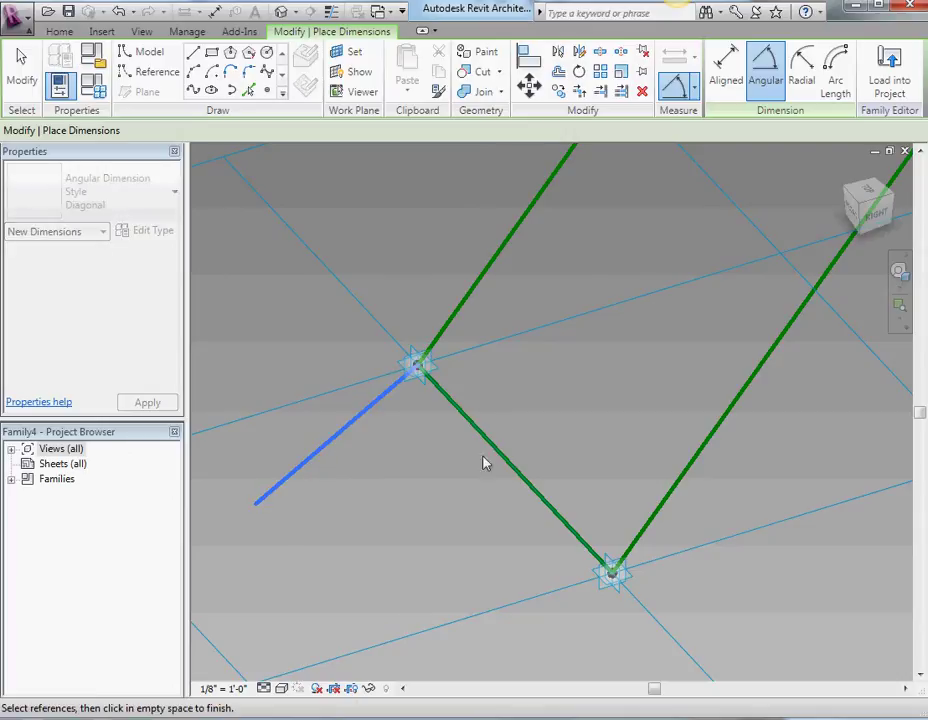
Step: Place a 152.00° angular dimension between the reference line and the panel edge
{"action": "left_click", "coordinate": [431, 364]}
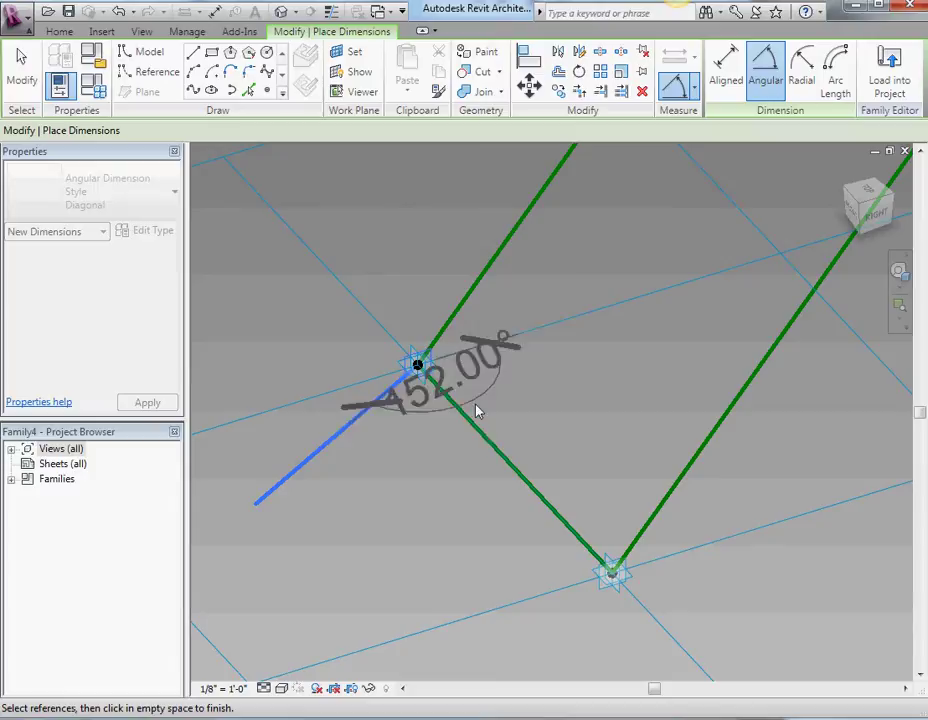
{"action": "left_click", "coordinate": [491, 476]}
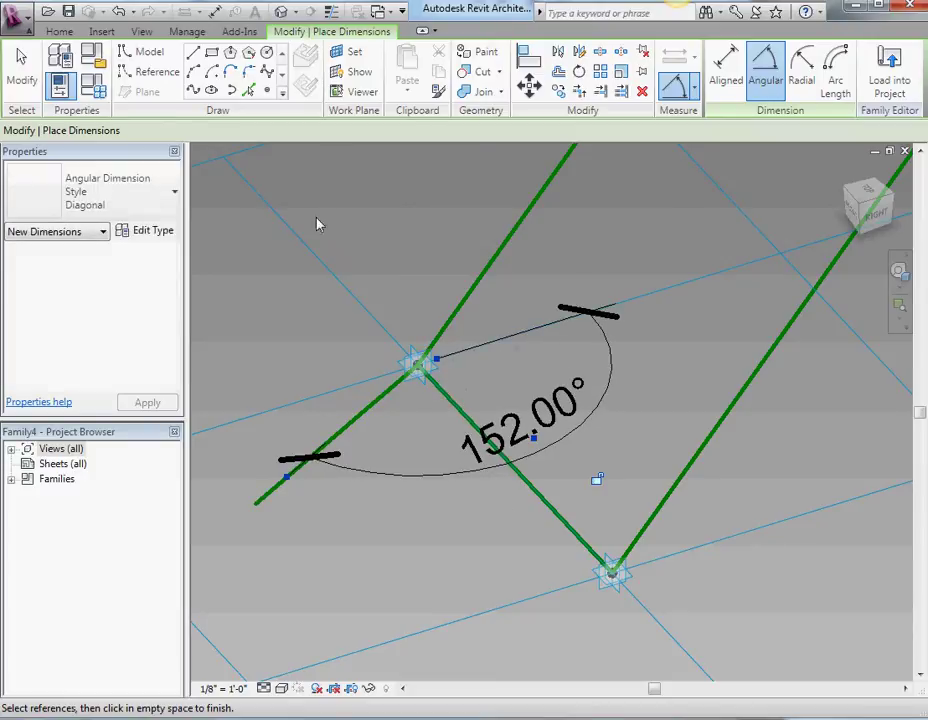
{"action": "left_click", "coordinate": [28, 72]}
Step: Label the 152.00° angle with a new parameter named azimuth
{"action": "left_click", "coordinate": [466, 476]}
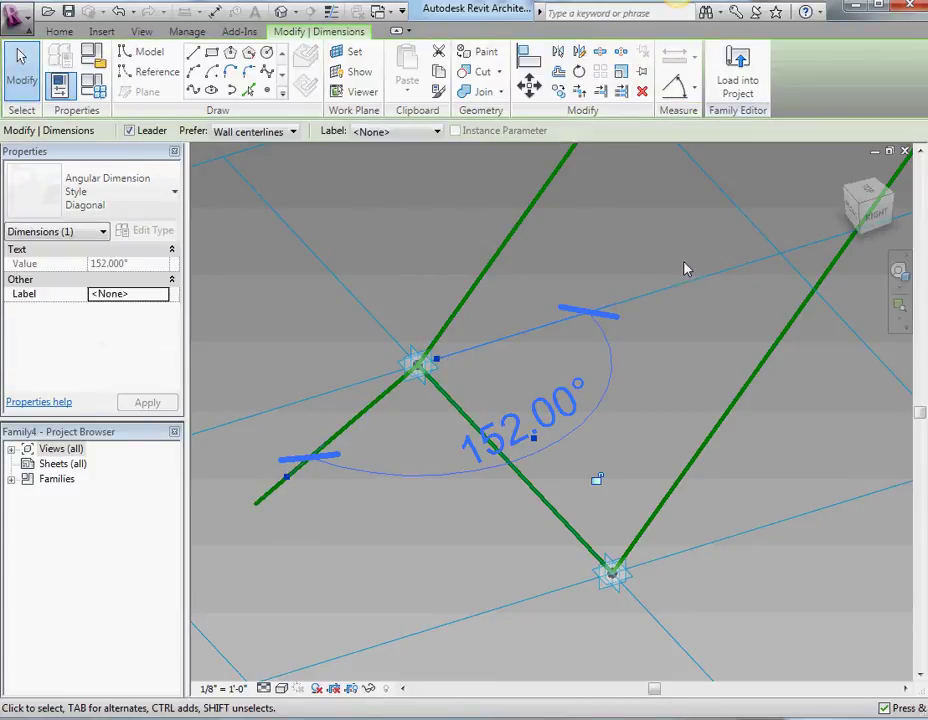
{"action": "left_click", "coordinate": [420, 132]}
{"action": "left_click", "coordinate": [423, 160]}
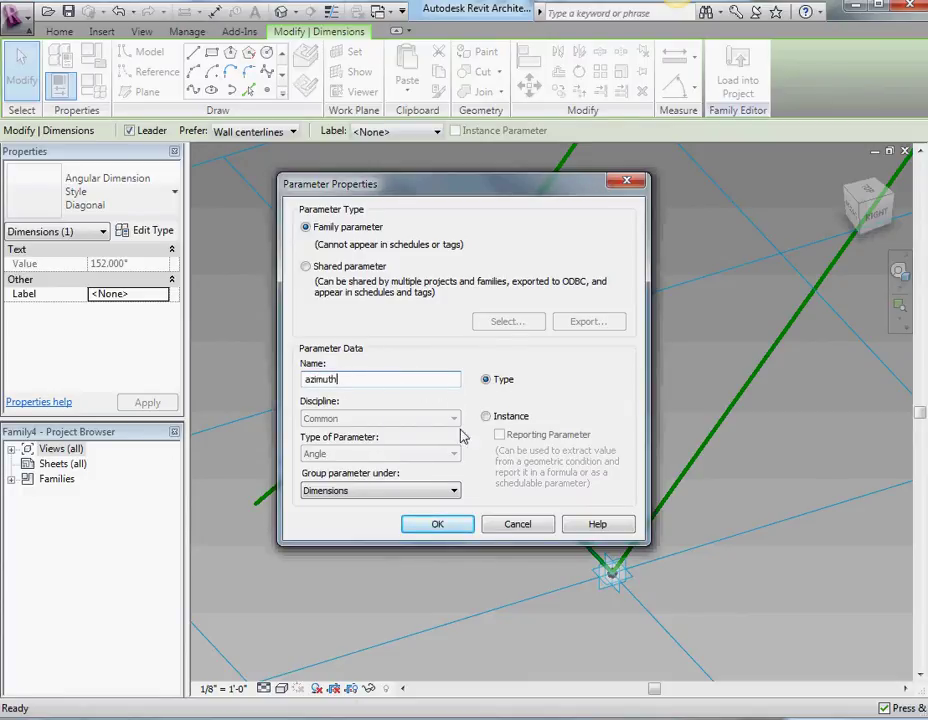
{"action": "left_click", "coordinate": [439, 524]}
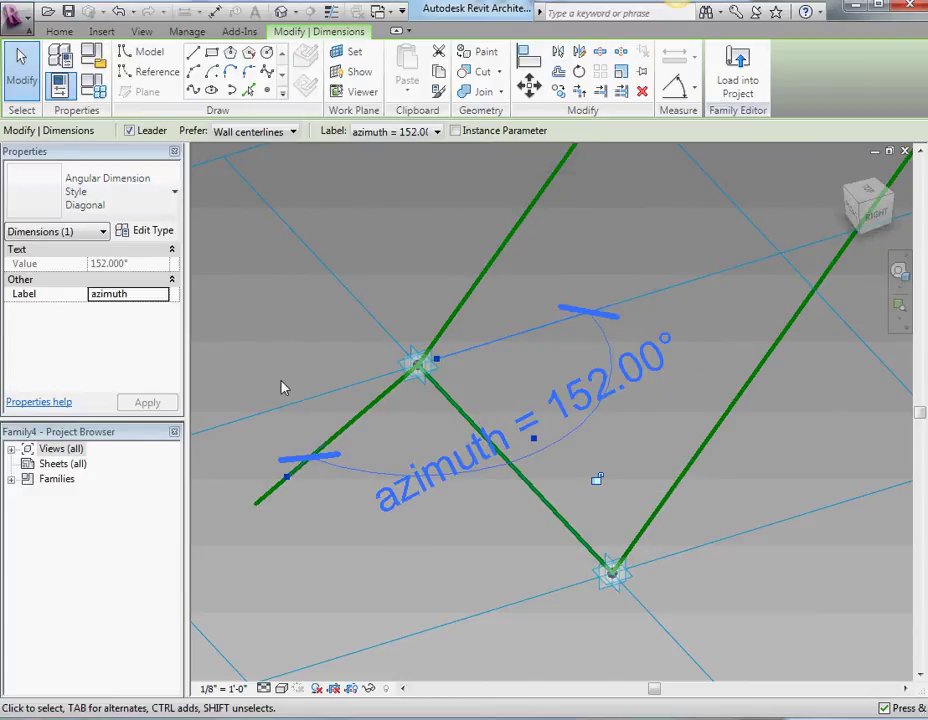
{"action": "middle_click_drag", "start_coordinate": [282, 388], "coordinate": [343, 405], "text": "shift"}
{"action": "middle_click_drag", "start_coordinate": [268, 329], "coordinate": [532, 331], "text": "shift"}
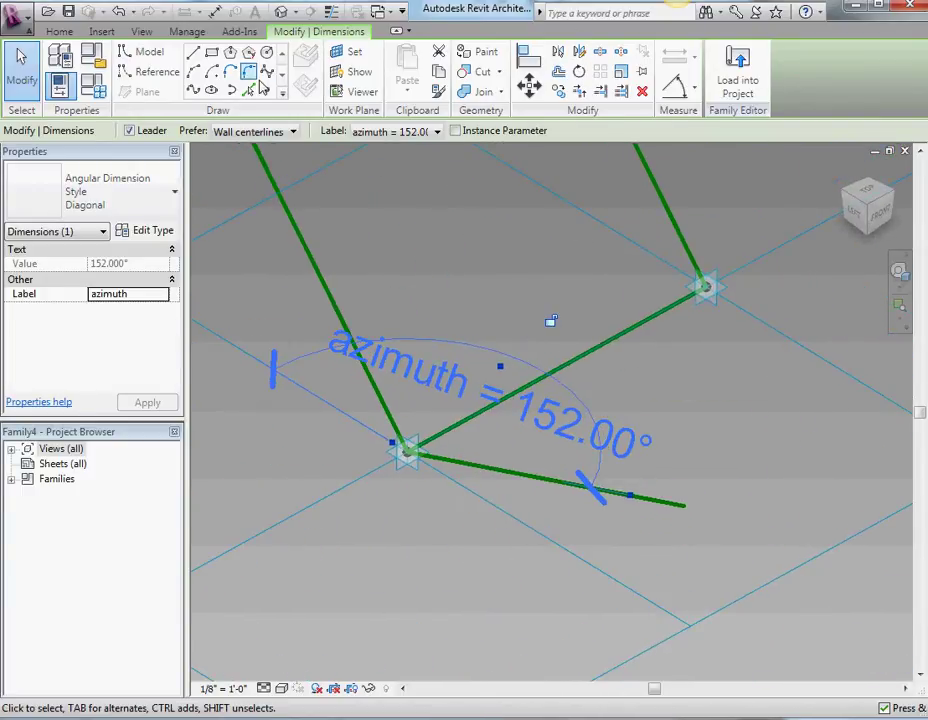
Step: Set the reference line as work plane and draw an upward line from adaptive point 1
{"action": "left_click", "coordinate": [351, 58]}
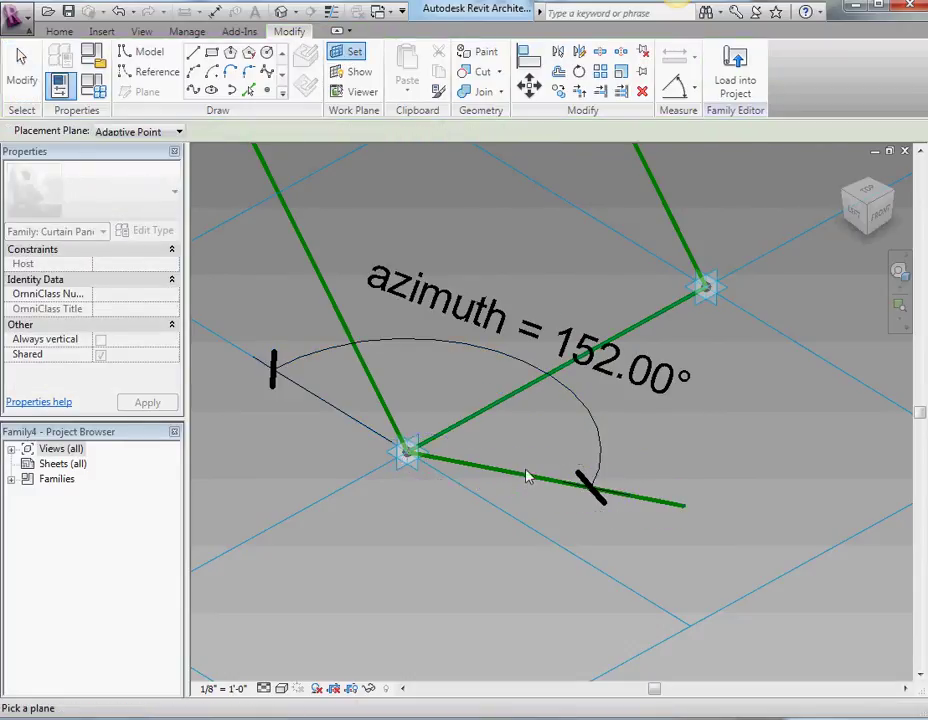
{"action": "left_click", "coordinate": [525, 483]}
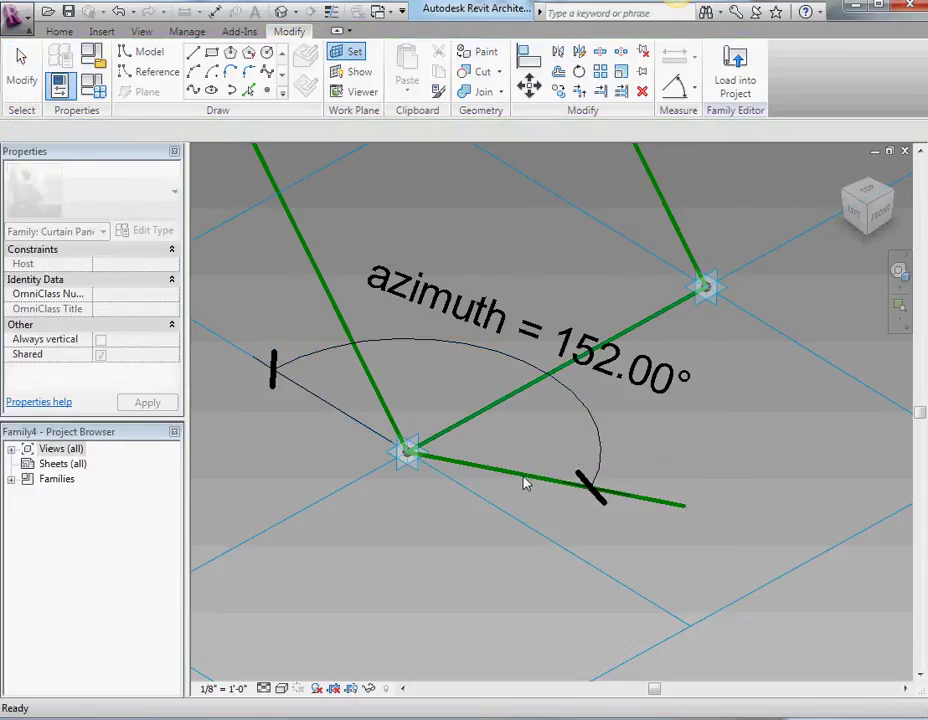
{"action": "left_click", "coordinate": [150, 55]}
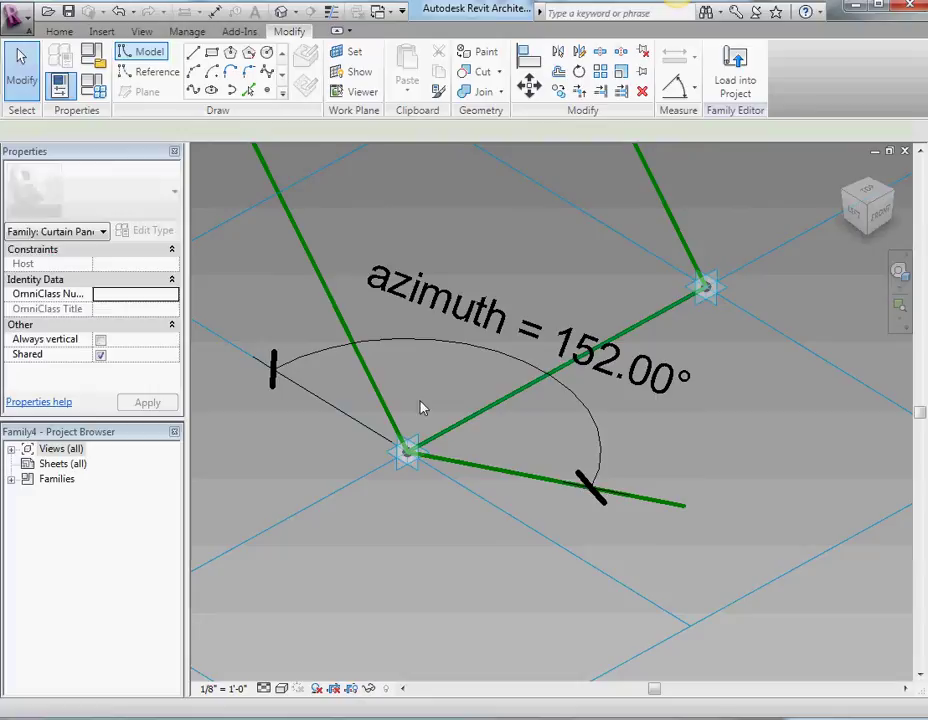
{"action": "left_click", "coordinate": [407, 452]}
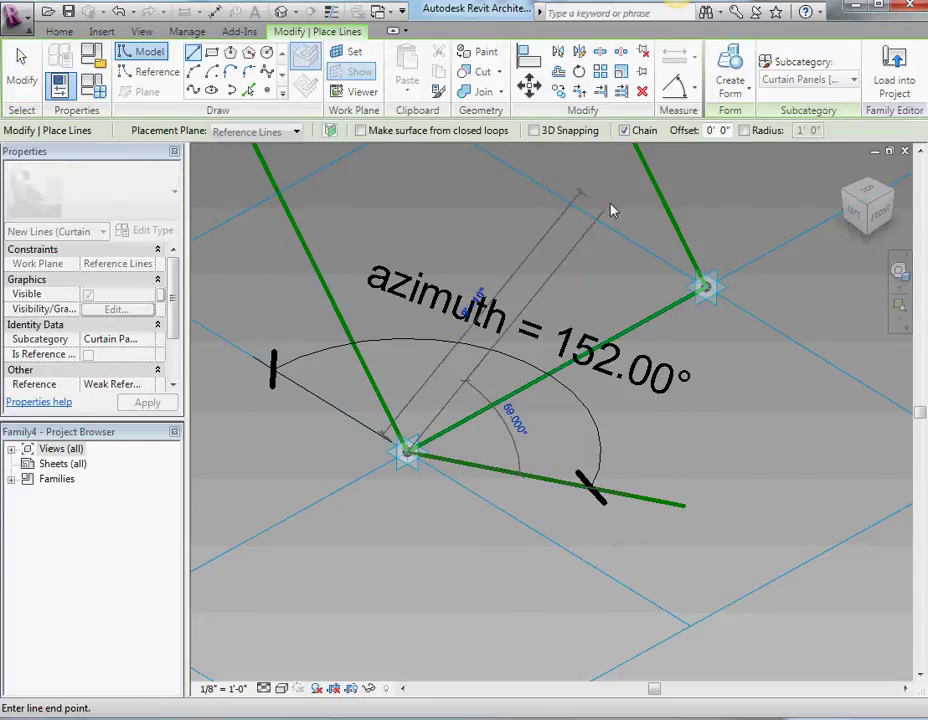
{"action": "scroll", "coordinate": [700, 188], "scroll_direction": "down", "scroll_amount": 2}
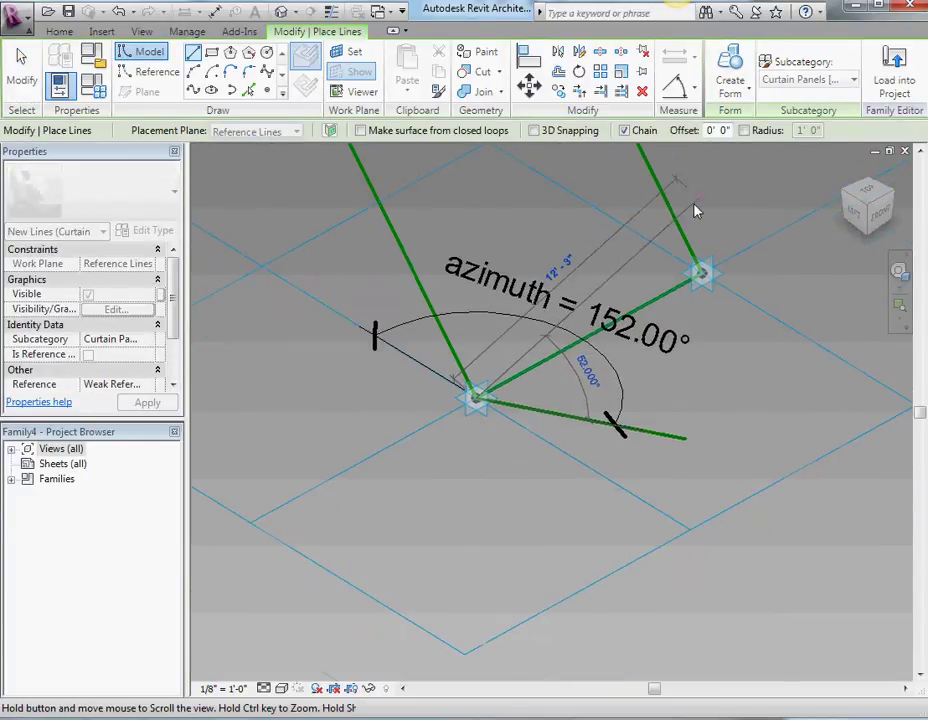
{"action": "middle_click_drag", "start_coordinate": [697, 211], "coordinate": [663, 277]}
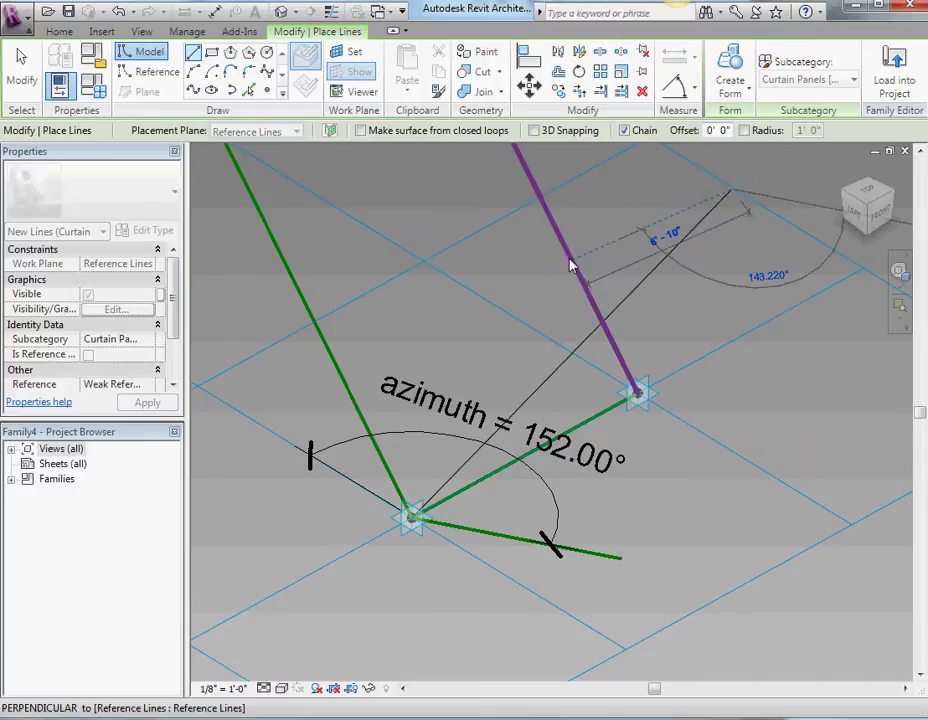
{"action": "key", "text": "Escape"}
{"action": "key", "text": "Escape"}
Step: Place a 55.00° angular dimension between the upward line and the lower edge
{"action": "left_click", "coordinate": [678, 85]}
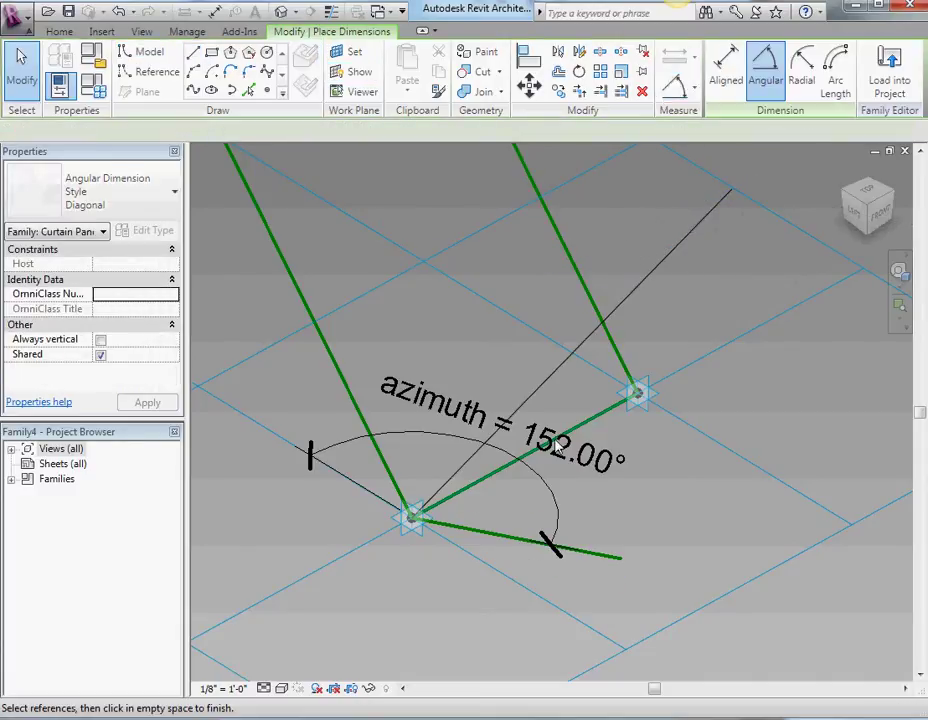
{"action": "left_click", "coordinate": [556, 378]}
{"action": "left_click", "coordinate": [500, 535]}
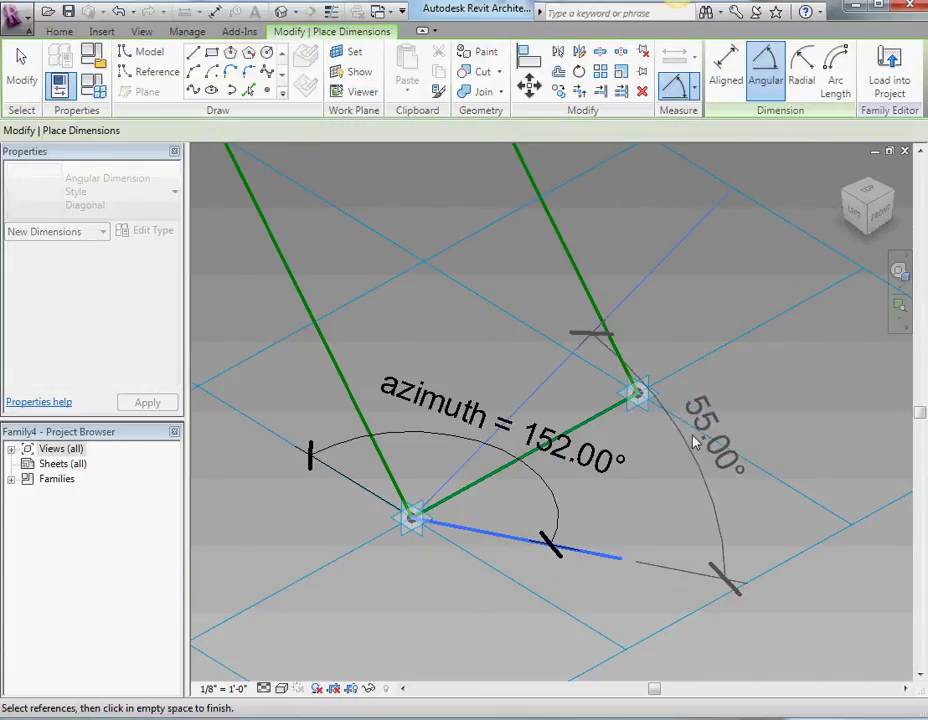
{"action": "left_click", "coordinate": [704, 388]}
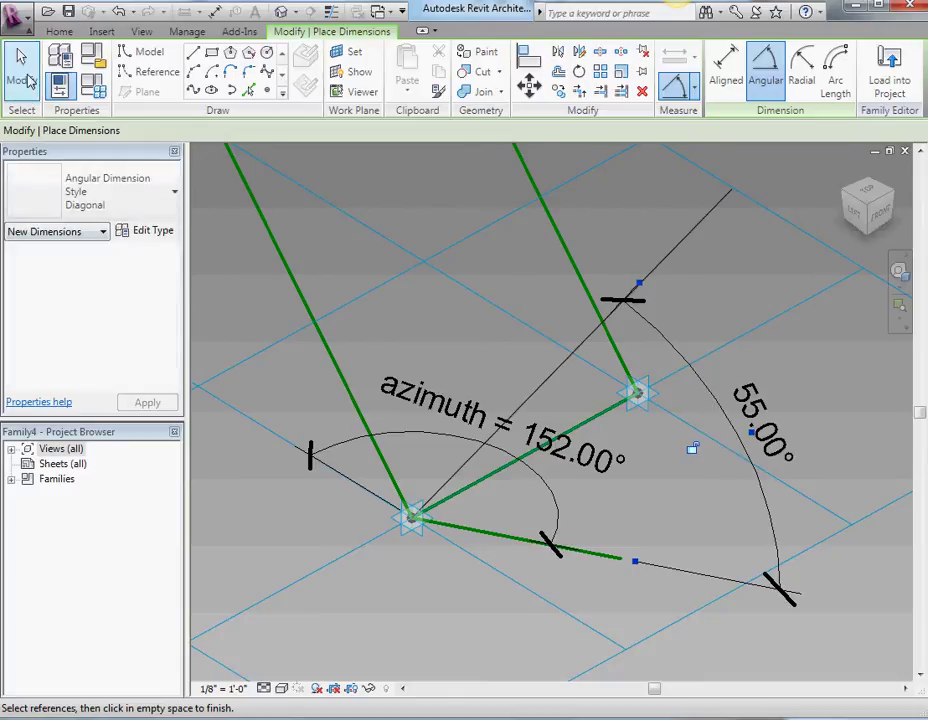
{"action": "left_click", "coordinate": [26, 76]}
Step: Label the 55.00° angle with a new parameter named altitude
{"action": "left_click", "coordinate": [752, 428]}
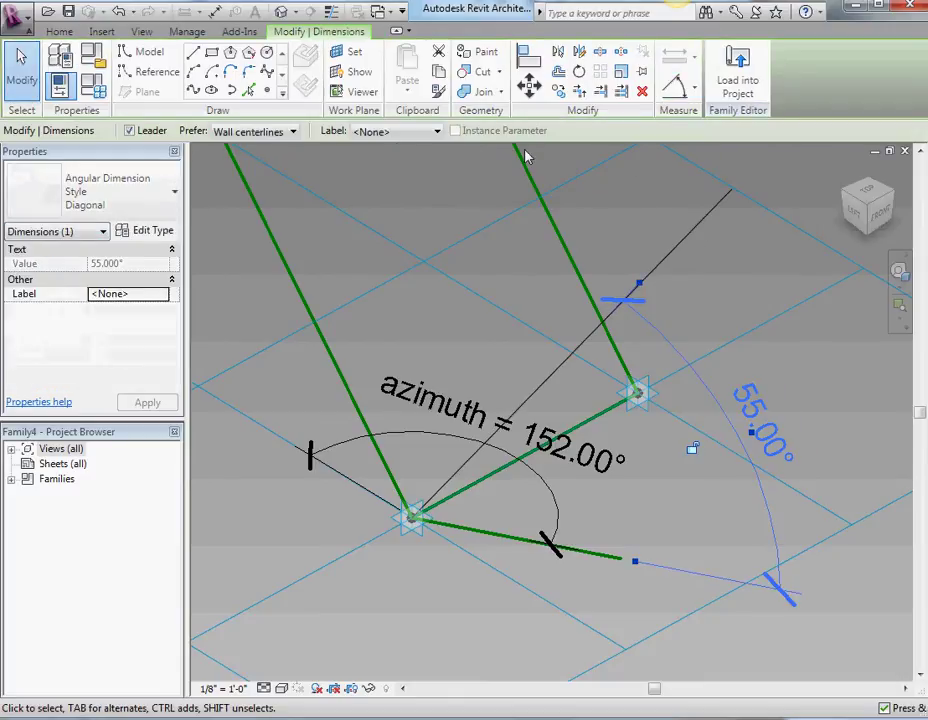
{"action": "left_click", "coordinate": [435, 132]}
{"action": "left_click", "coordinate": [400, 157]}
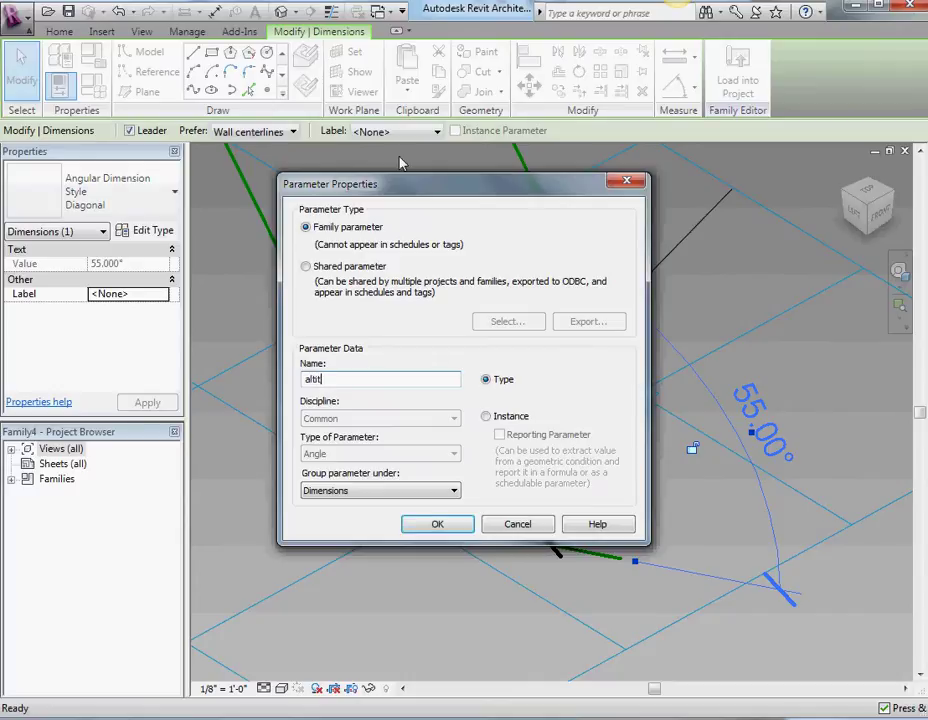
{"action": "left_click", "coordinate": [464, 528]}
{"action": "scroll", "coordinate": [472, 345], "scroll_direction": "down", "scroll_amount": 2}
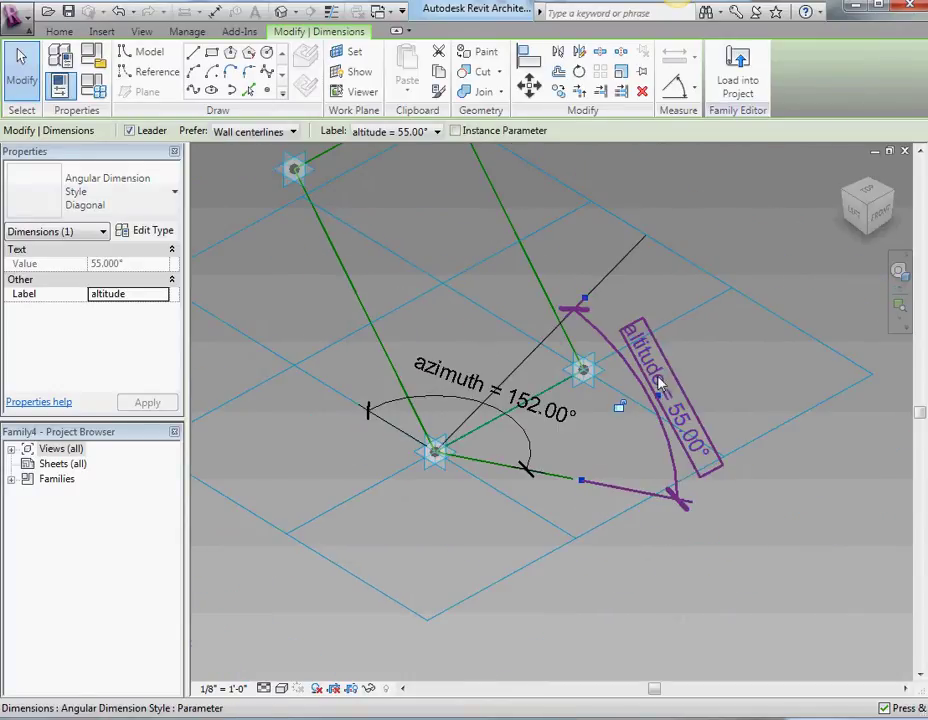
{"action": "middle_click_drag", "start_coordinate": [659, 383], "coordinate": [501, 228], "text": "shift"}
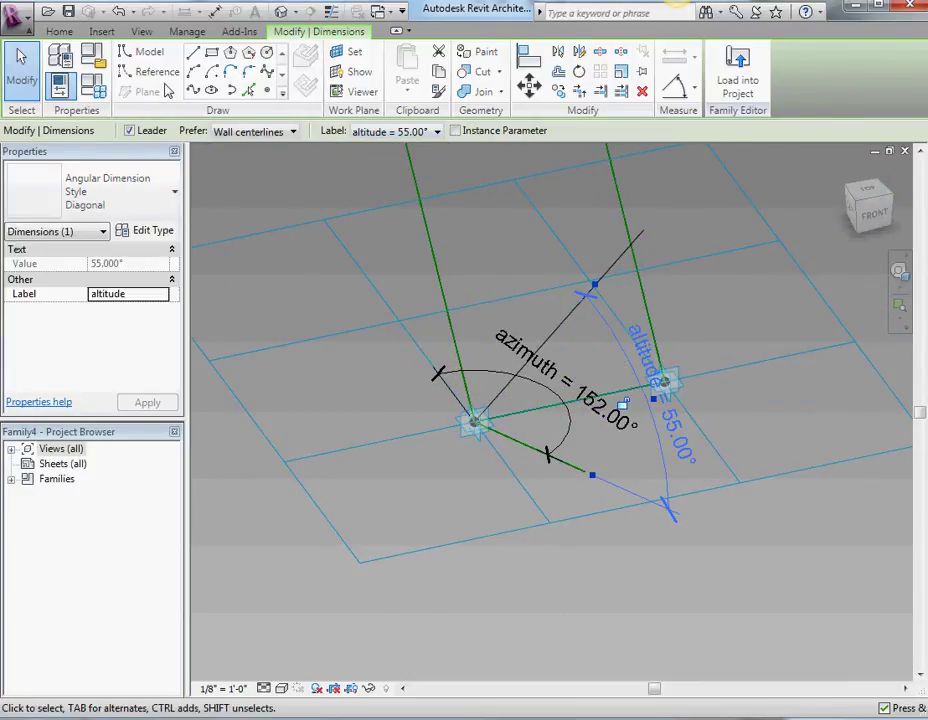
Step: Set azimuth to 135 and altitude to 45 in Family Types, then check the rig
{"action": "left_click", "coordinate": [94, 86]}
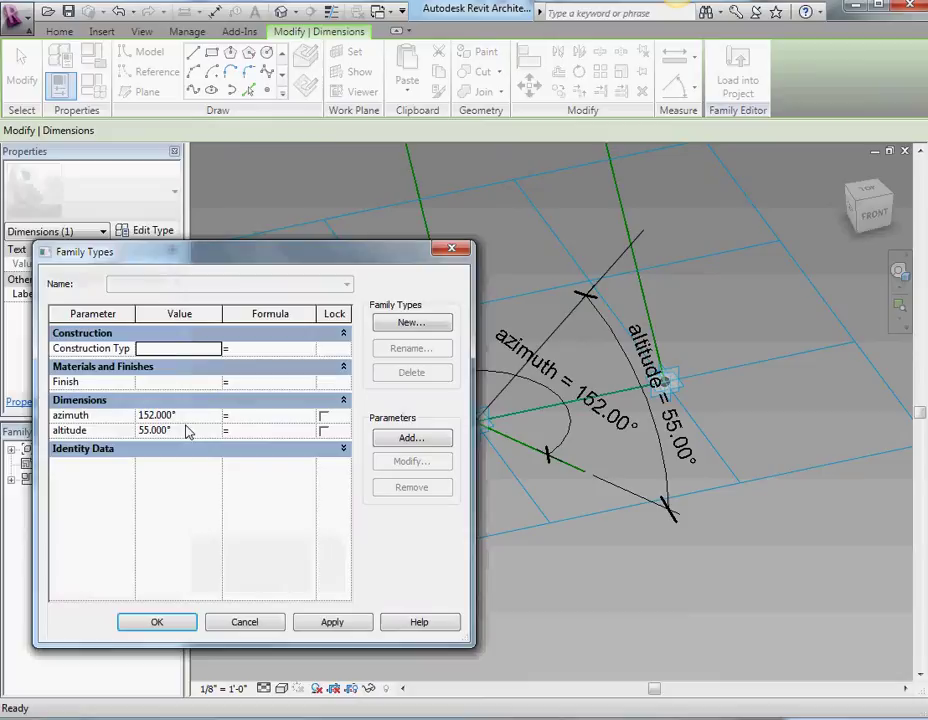
{"action": "left_click", "coordinate": [190, 433]}
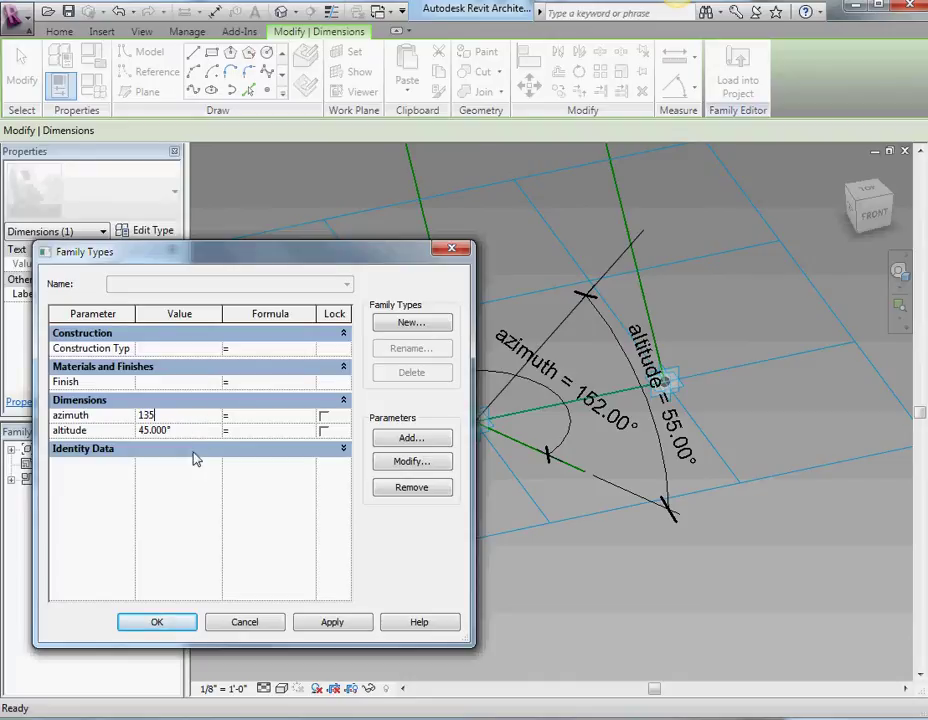
{"action": "left_click", "coordinate": [157, 622]}
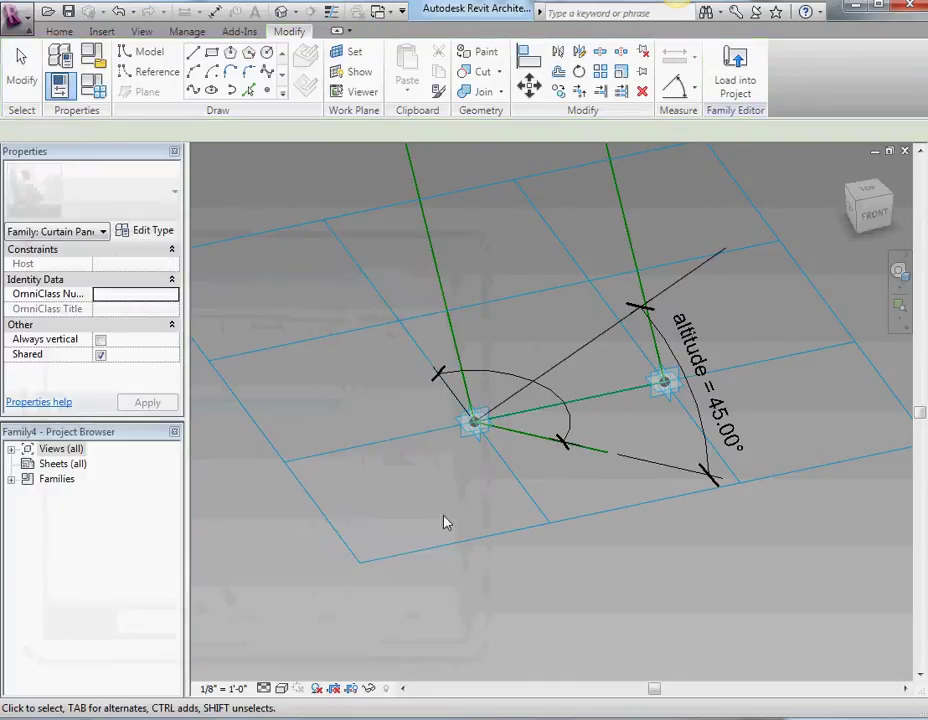
{"action": "middle_click_drag", "start_coordinate": [683, 408], "coordinate": [562, 445], "text": "shift"}
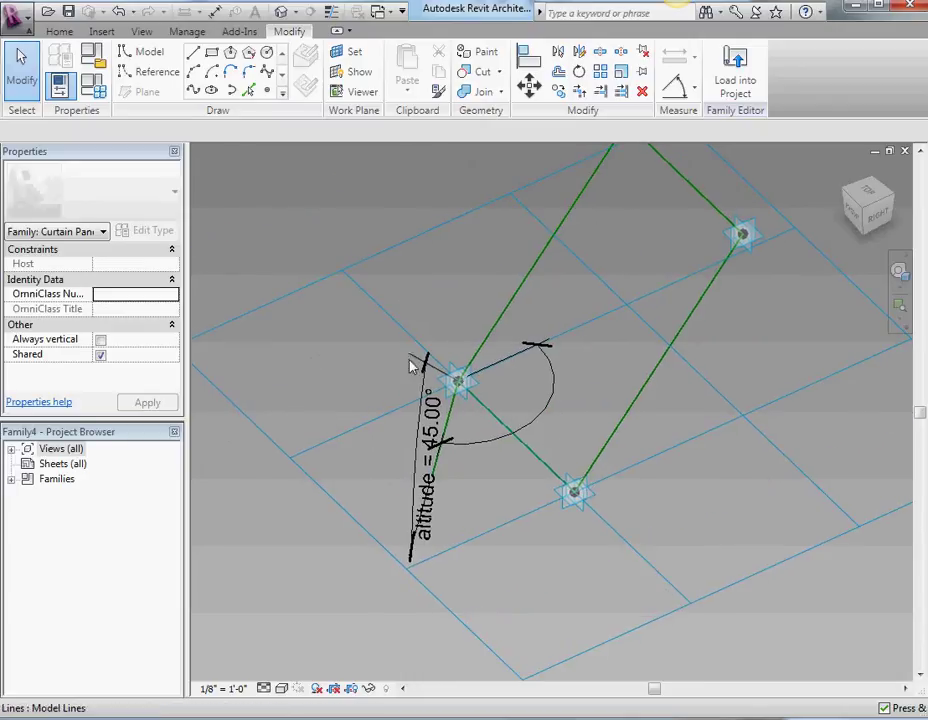
Step: Load the Family4 panel family into the Family1 mass
{"action": "left_click", "coordinate": [735, 75]}
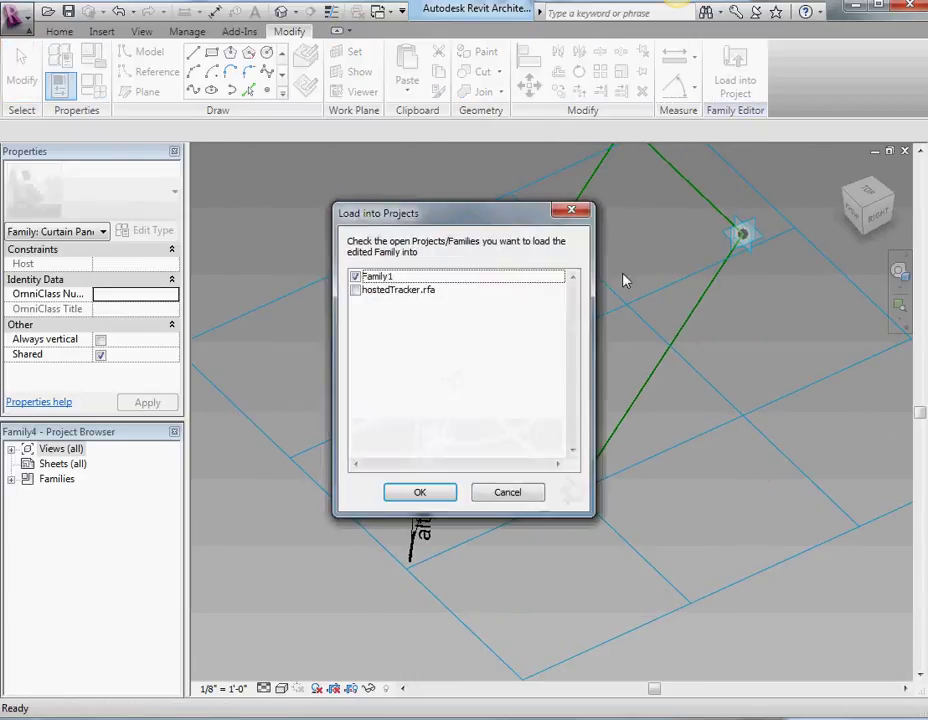
{"action": "left_click", "coordinate": [428, 492]}
{"action": "middle_click_drag", "start_coordinate": [325, 435], "coordinate": [371, 370], "text": "shift"}
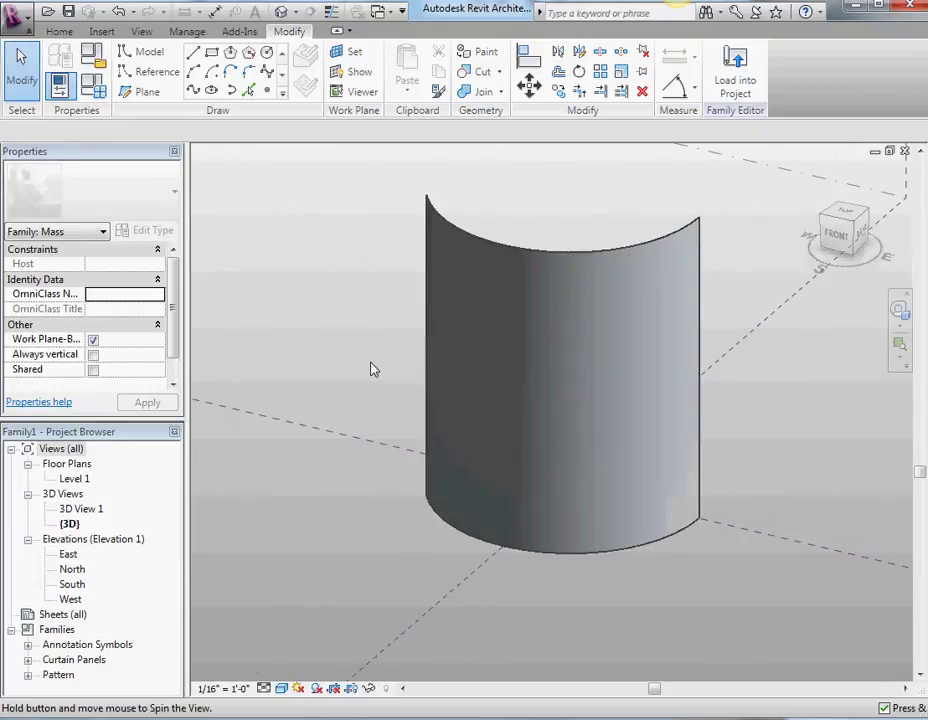
Step: Divide the curved mass surface and apply Family4 as its panel type
{"action": "left_click", "coordinate": [572, 348]}
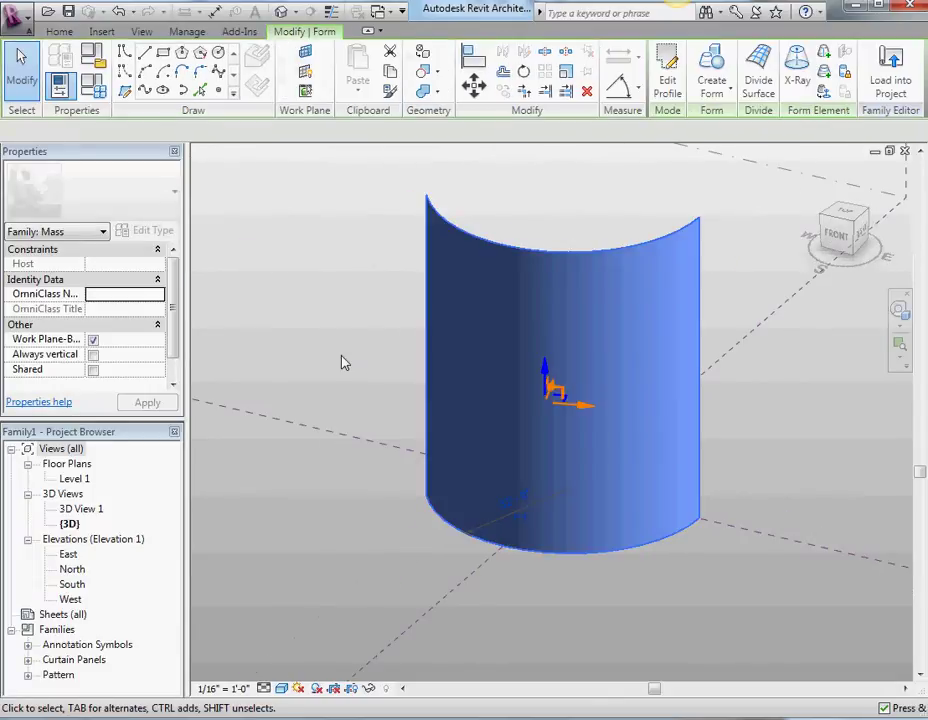
{"action": "left_click", "coordinate": [762, 80]}
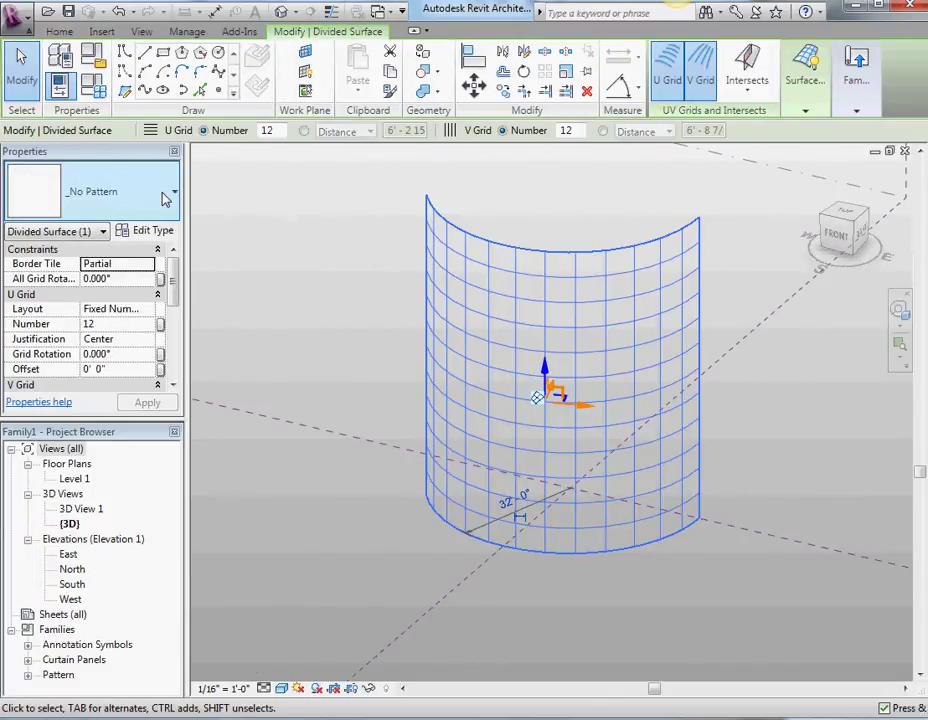
{"action": "left_click", "coordinate": [174, 192]}
{"action": "scroll", "coordinate": [90, 450], "scroll_direction": "up", "scroll_amount": 1}
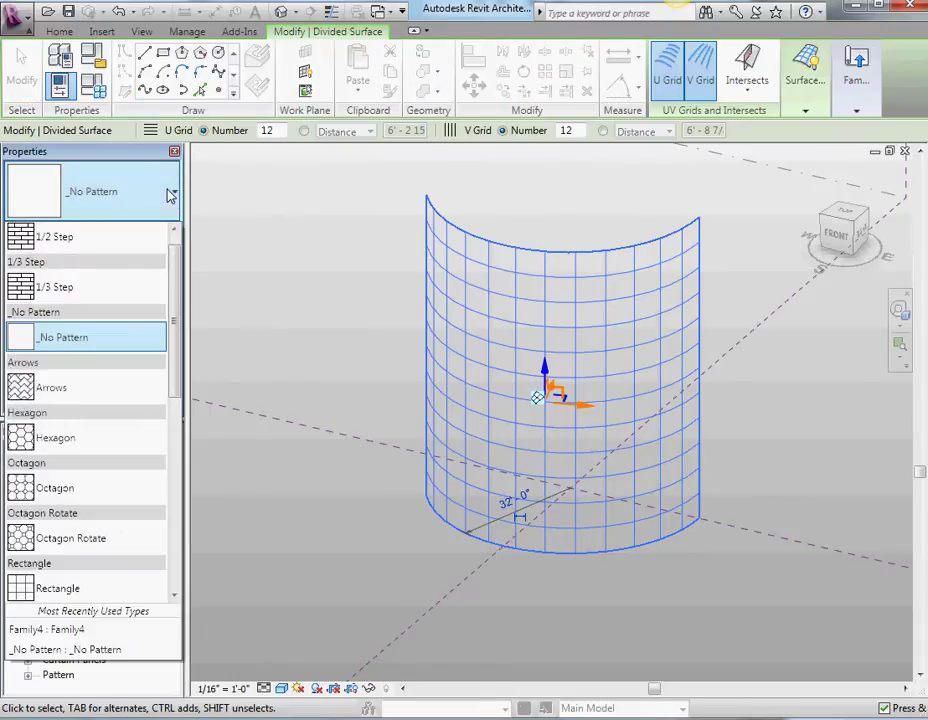
{"action": "left_click", "coordinate": [84, 631]}
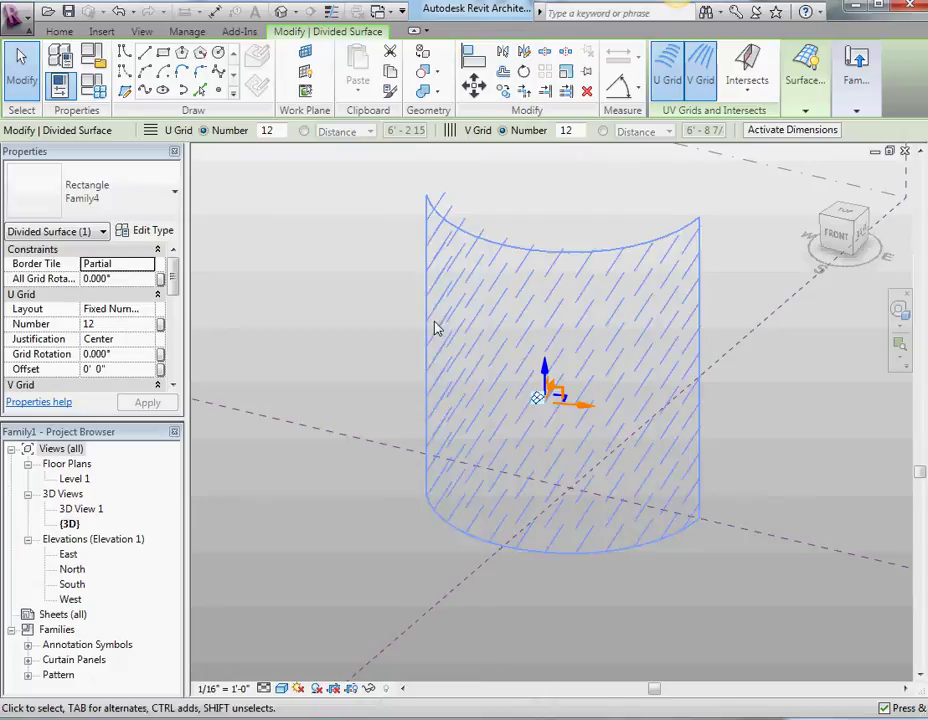
Step: Give the Family4 panel type azimuth 165 and altitude 23, then orbit to see the fins redraw
{"action": "middle_click_drag", "start_coordinate": [367, 286], "coordinate": [398, 506], "text": "shift"}
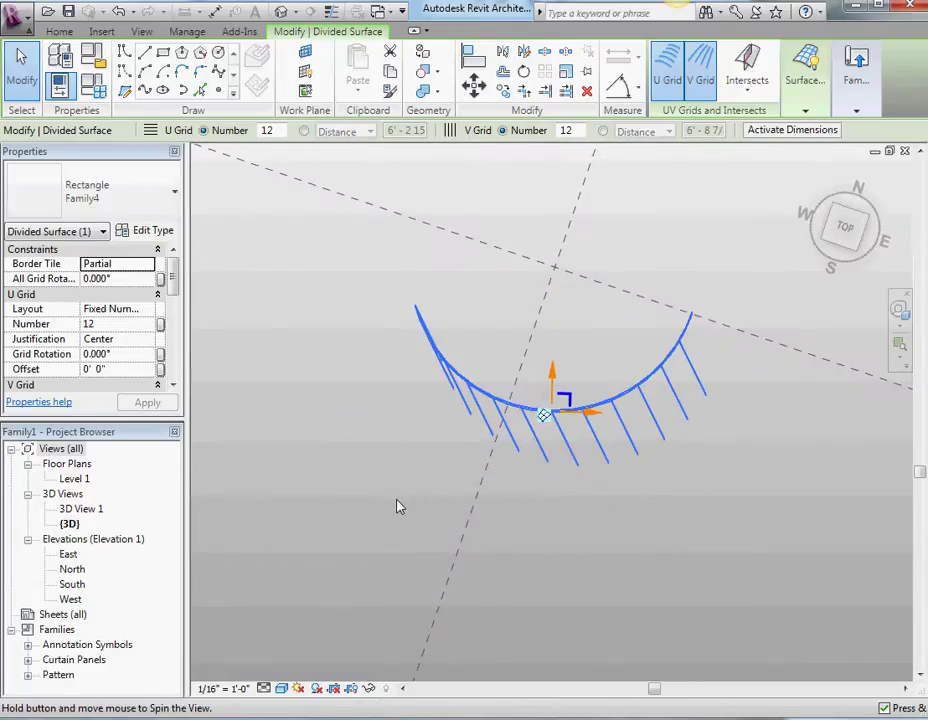
{"action": "left_click", "coordinate": [848, 234]}
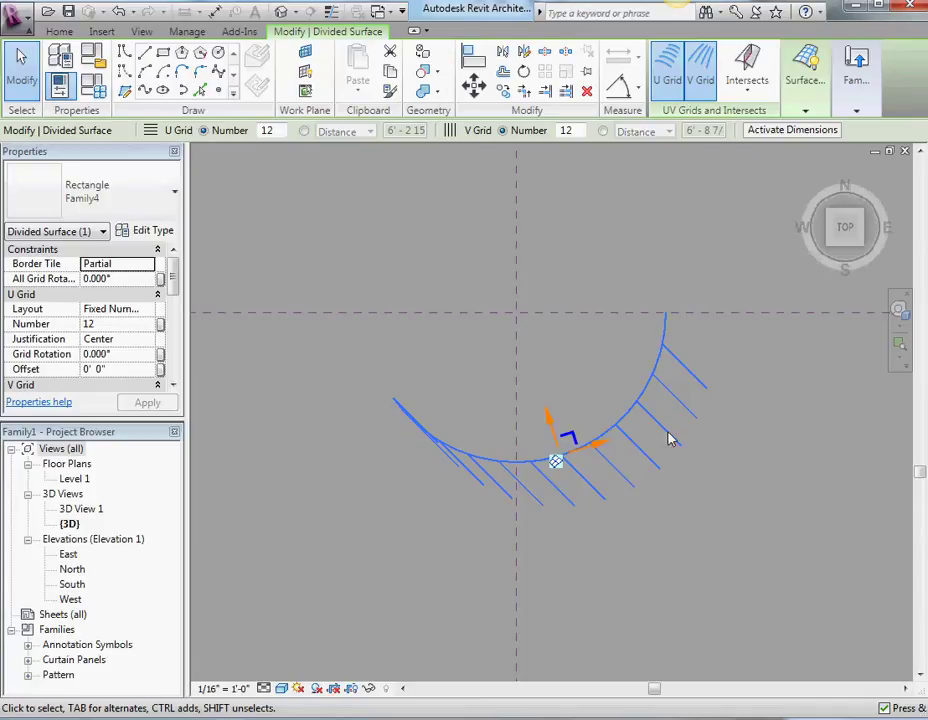
{"action": "left_click", "coordinate": [145, 230]}
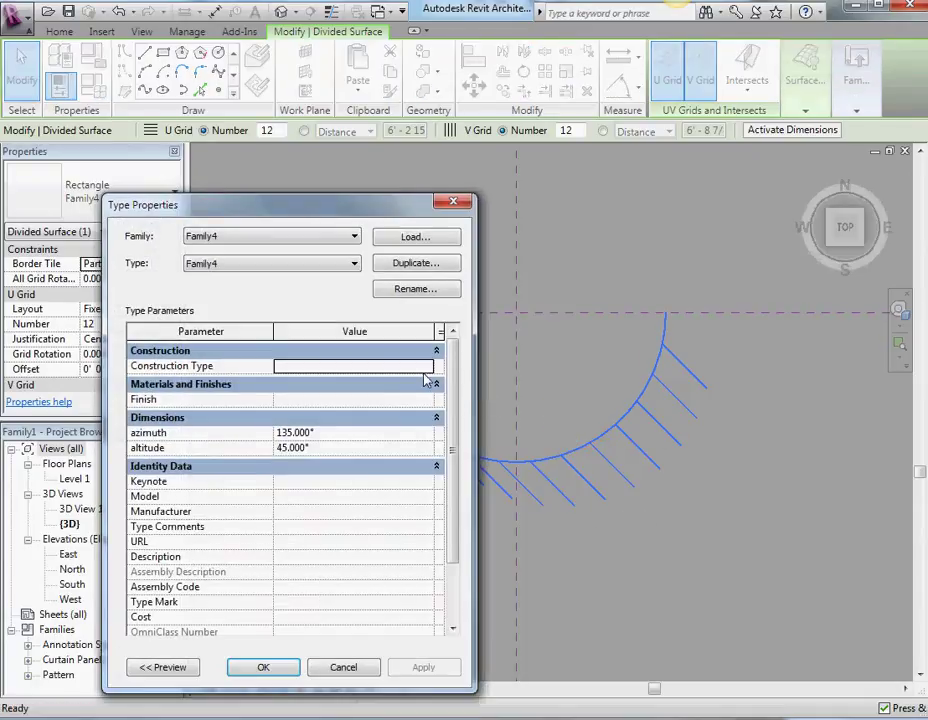
{"action": "left_click", "coordinate": [357, 433]}
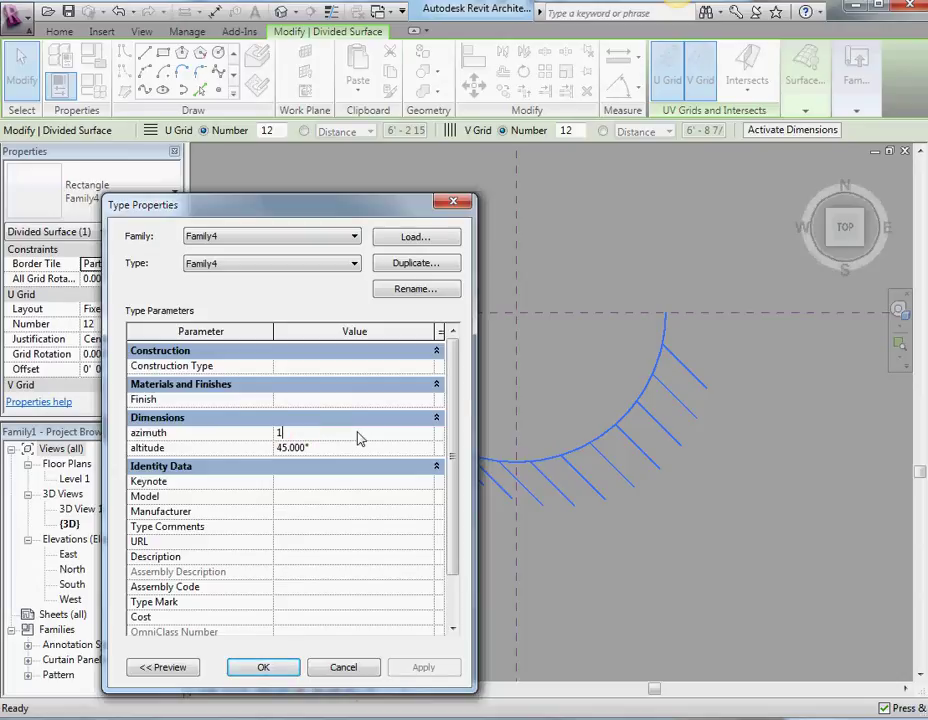
{"action": "left_click", "coordinate": [345, 449]}
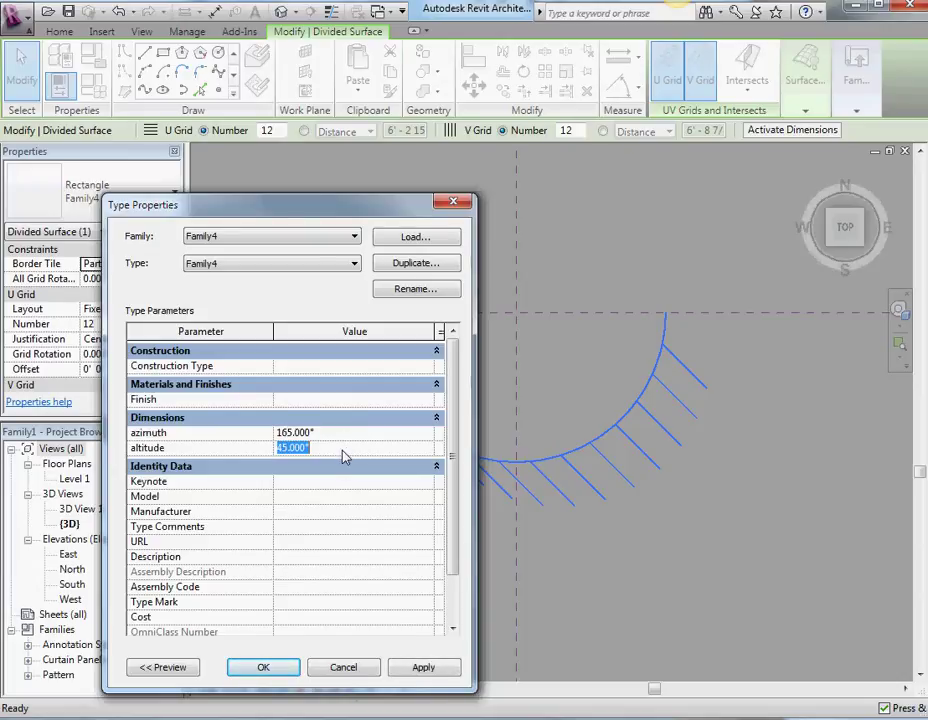
{"action": "type", "text": "23"}
{"action": "left_click", "coordinate": [345, 436]}
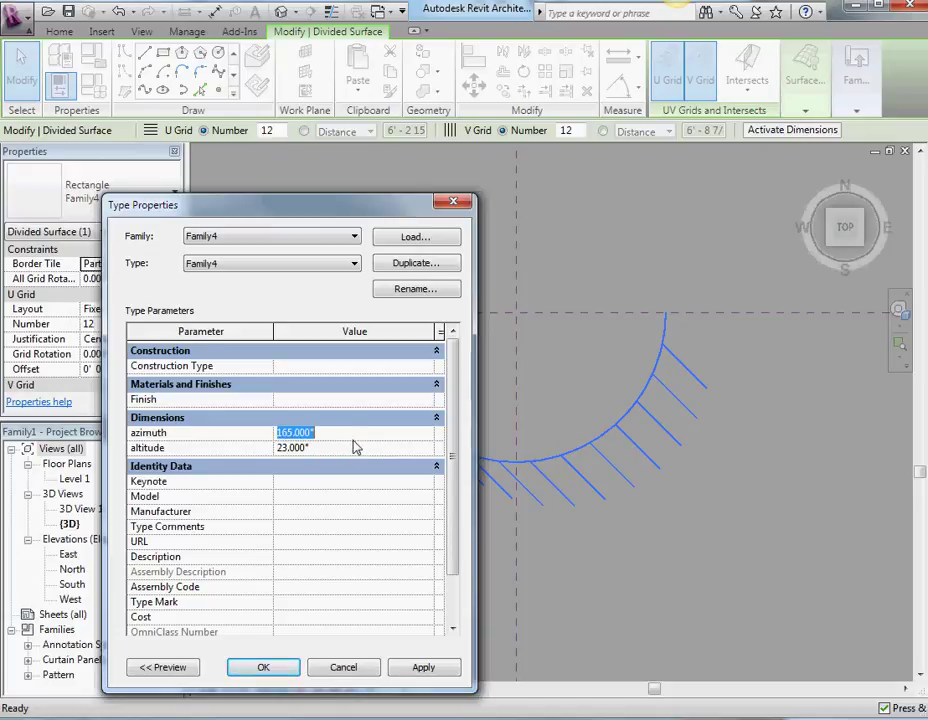
{"action": "left_click", "coordinate": [265, 668]}
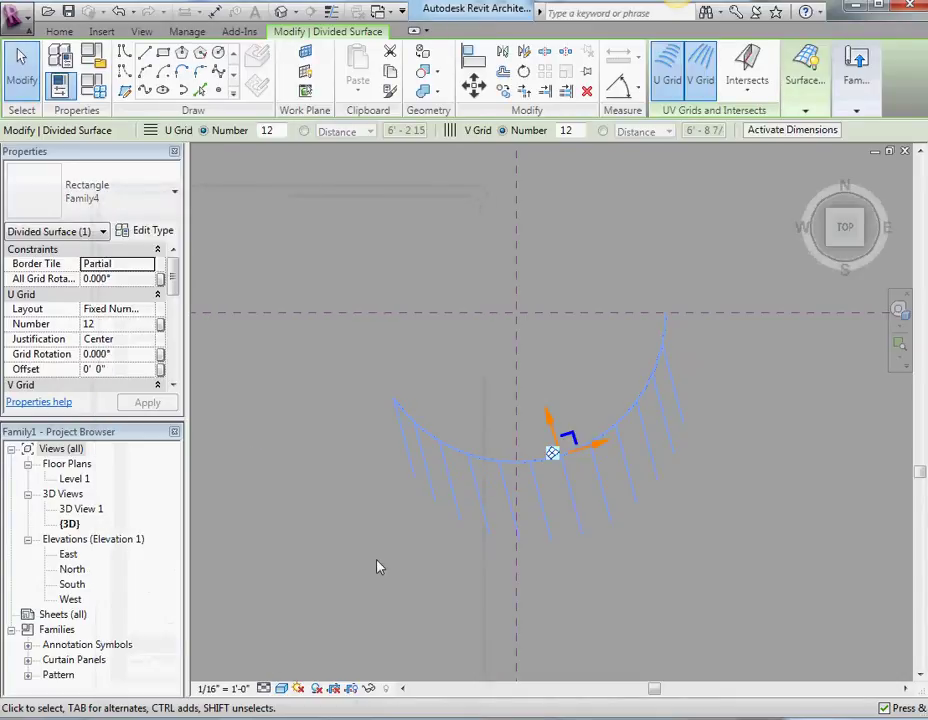
{"action": "mouse_move", "coordinate": [354, 596]}
{"action": "middle_mouse_down", "text": "shift"}
{"action": "mouse_move", "coordinate": [385, 474]}
{"action": "mouse_move", "coordinate": [367, 266]}
{"action": "mouse_move", "coordinate": [222, 263]}
{"action": "mouse_move", "coordinate": [345, 304]}
{"action": "mouse_move", "coordinate": [296, 327]}
{"action": "mouse_move", "coordinate": [286, 321]}
{"action": "mouse_move", "coordinate": [310, 331]}
{"action": "mouse_move", "coordinate": [319, 426]}
{"action": "mouse_move", "coordinate": [267, 406]}
{"action": "mouse_move", "coordinate": [268, 373]}
{"action": "mouse_move", "coordinate": [269, 389]}
{"action": "mouse_move", "coordinate": [249, 389]}
{"action": "mouse_move", "coordinate": [253, 441]}
{"action": "mouse_move", "coordinate": [265, 437]}
{"action": "middle_mouse_up", "text": "shift"}
Step: Return to the Family4 panel family and orbit it to a tilted view of its 45.00° altitude rig
{"action": "key", "text": "ctrl+Tab"}
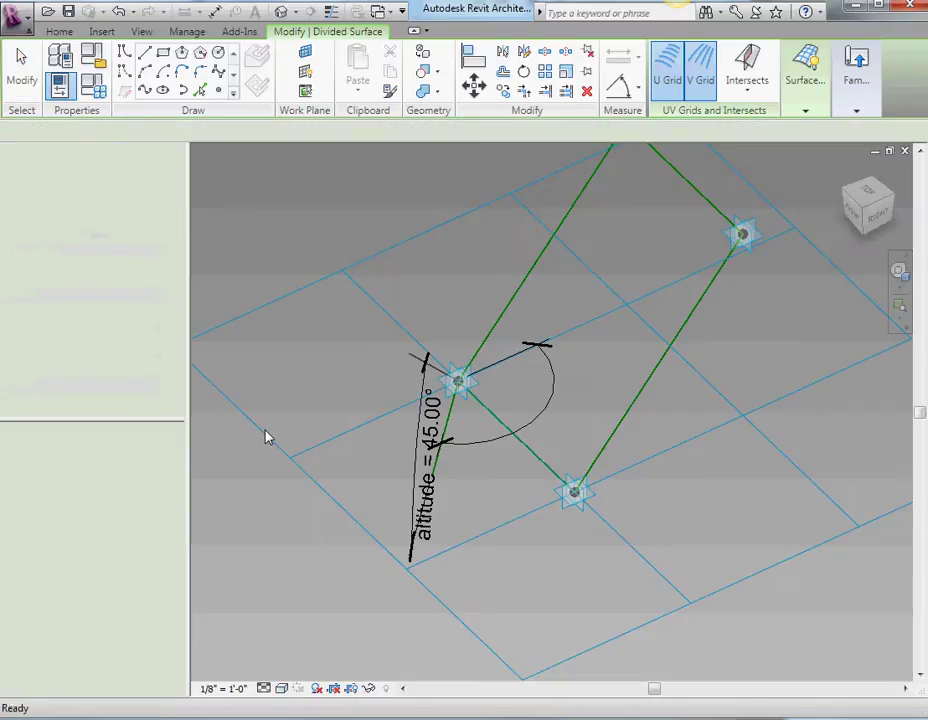
{"action": "middle_click_drag", "start_coordinate": [327, 449], "coordinate": [503, 352], "text": "shift"}
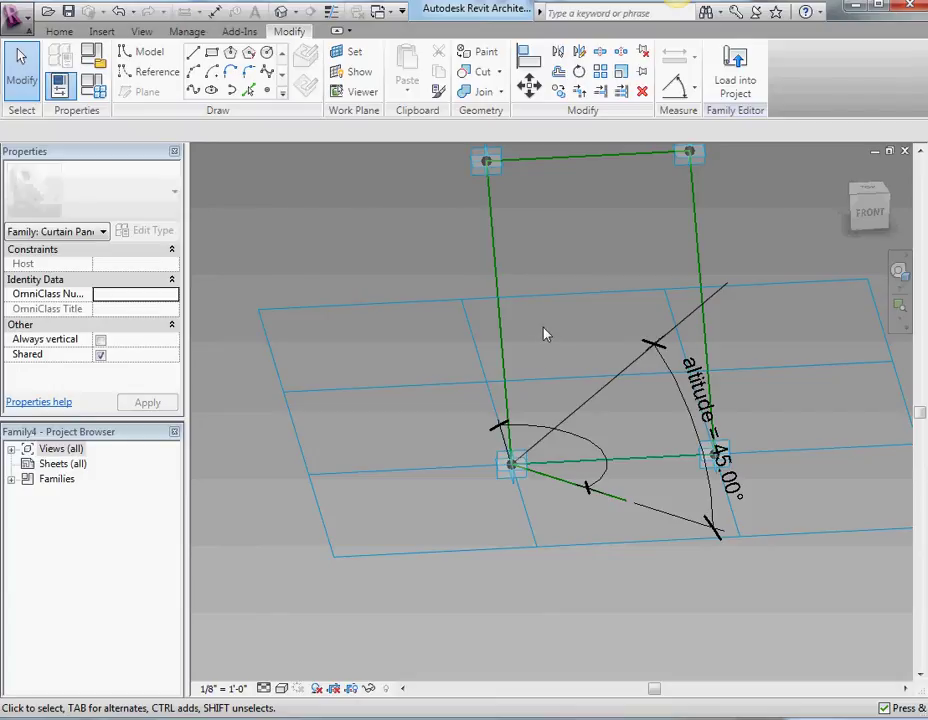
{"action": "middle_click_drag", "start_coordinate": [545, 335], "coordinate": [545, 389], "text": "shift"}
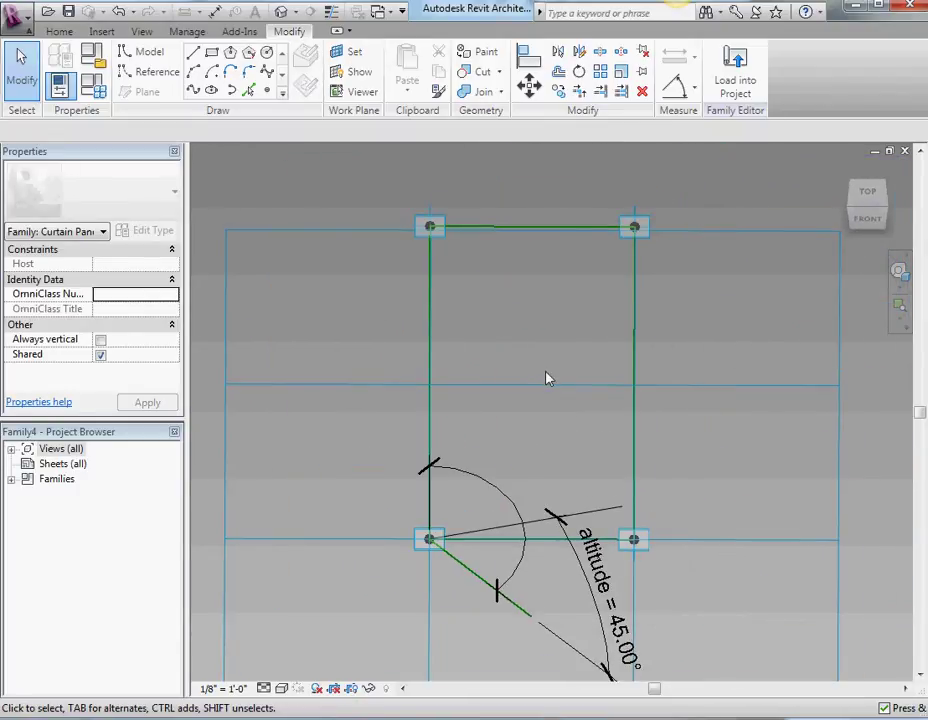
Step: In hostedTracker, orbit the mass and select a single tracker1 curtain panel
{"action": "right_click", "coordinate": [694, 317]}
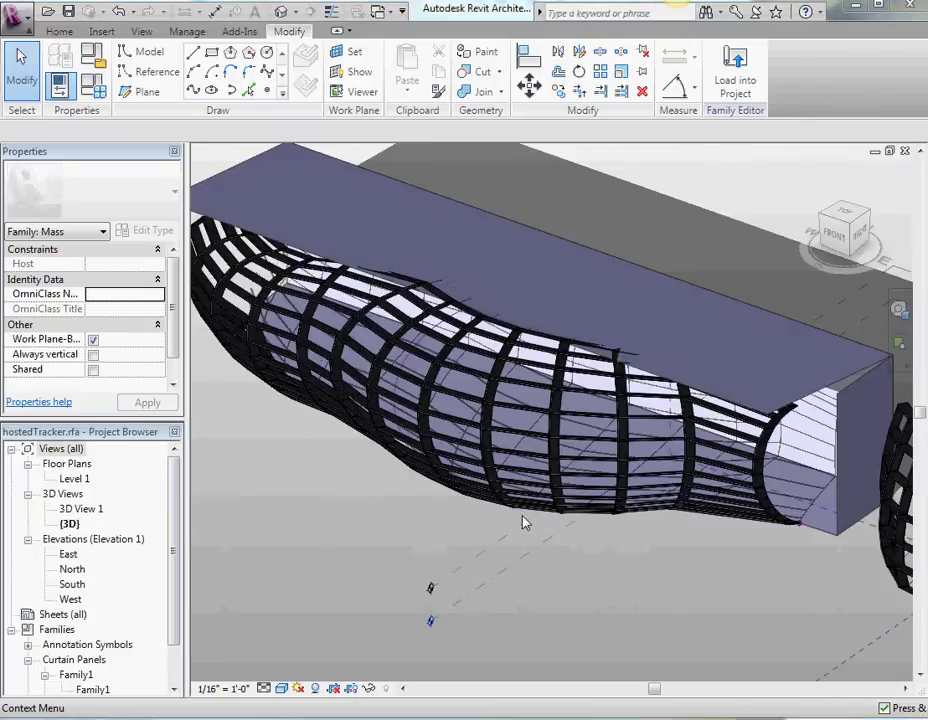
{"action": "middle_click_drag", "start_coordinate": [348, 528], "coordinate": [372, 533], "text": "shift"}
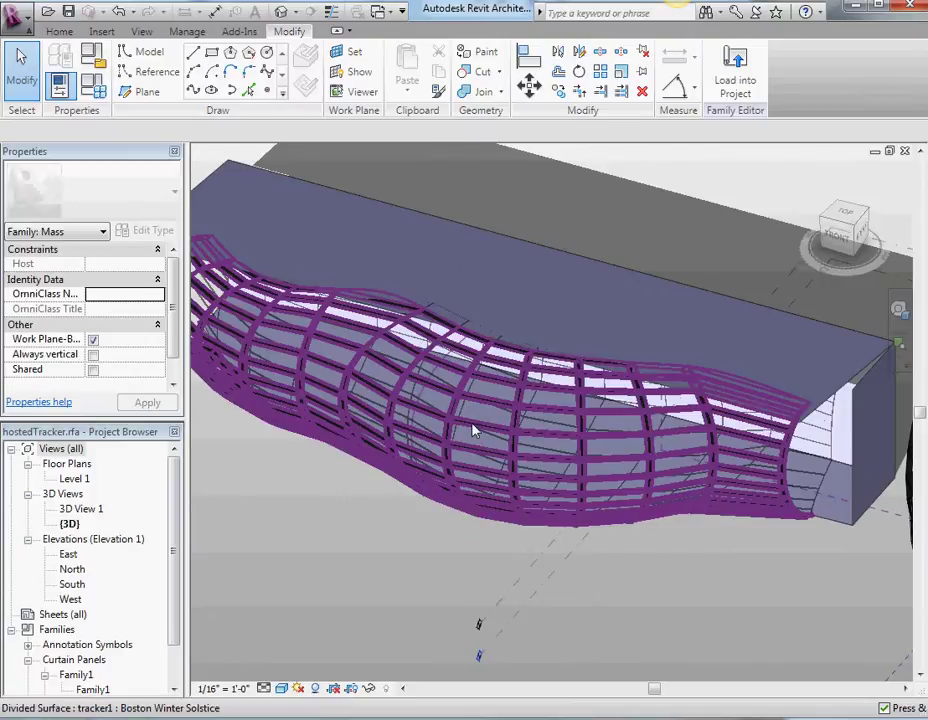
{"action": "key", "text": "Tab"}
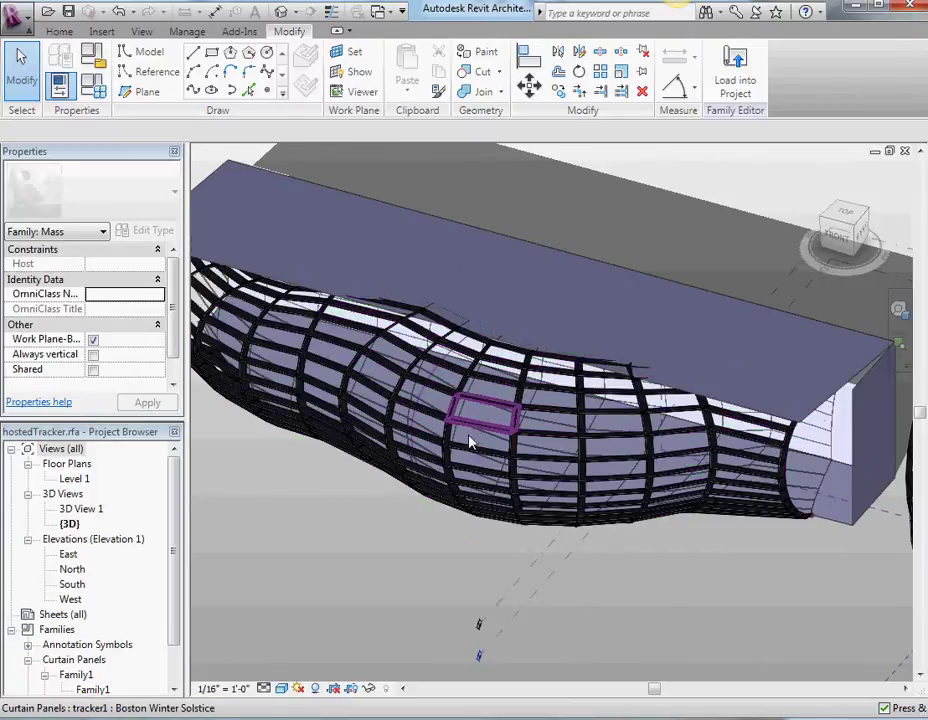
{"action": "left_click", "coordinate": [473, 431]}
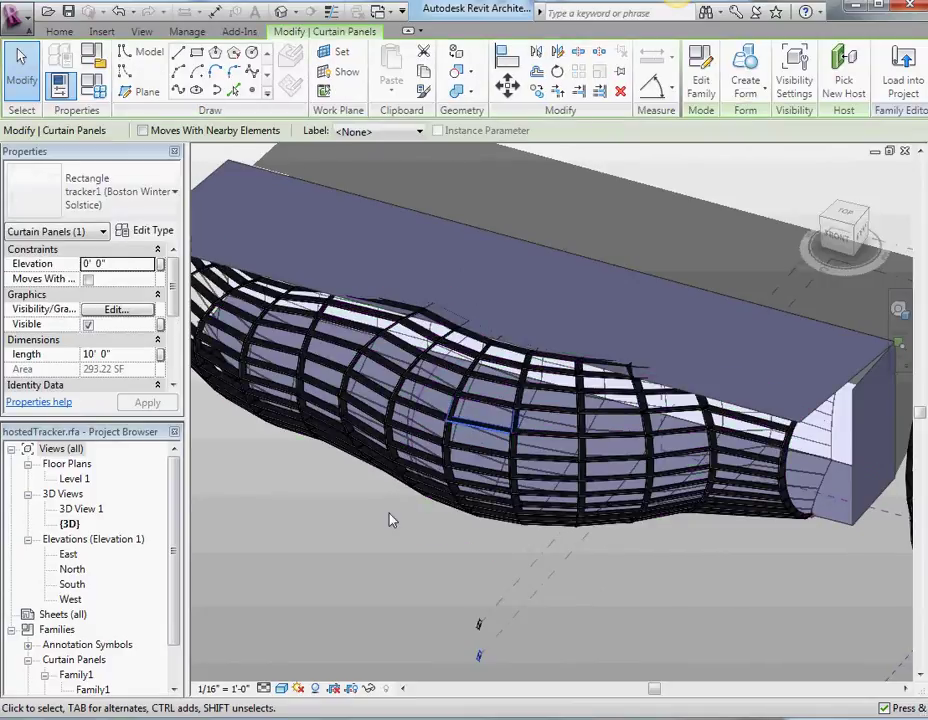
Step: Open the selected tracker1 panel in the family editor and zoom in on its form
{"action": "left_click", "coordinate": [701, 78]}
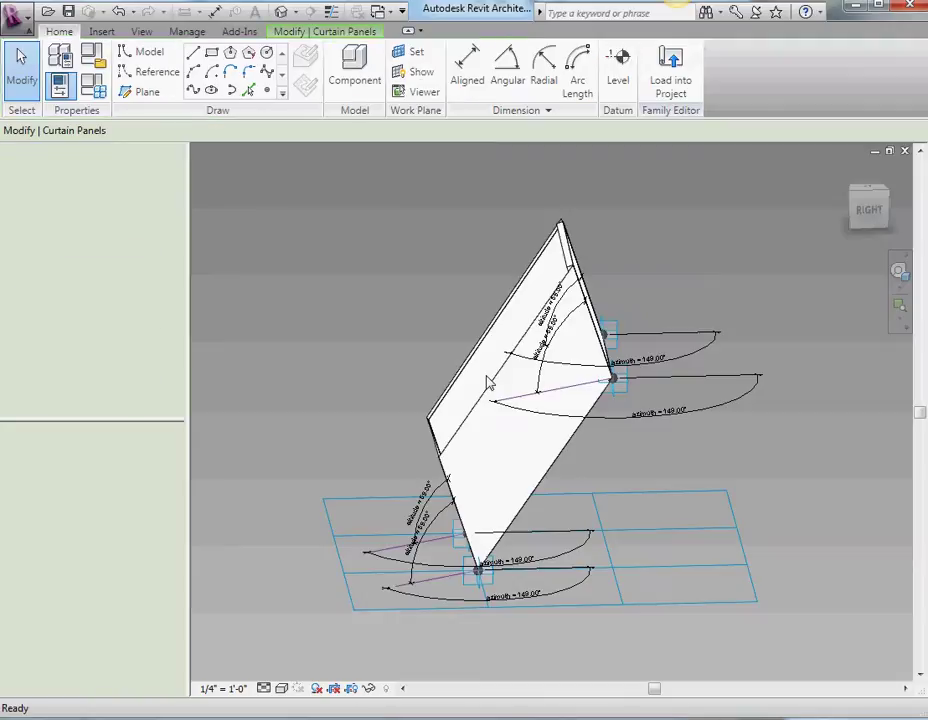
{"action": "middle_click_drag", "start_coordinate": [369, 431], "coordinate": [617, 501], "text": "shift"}
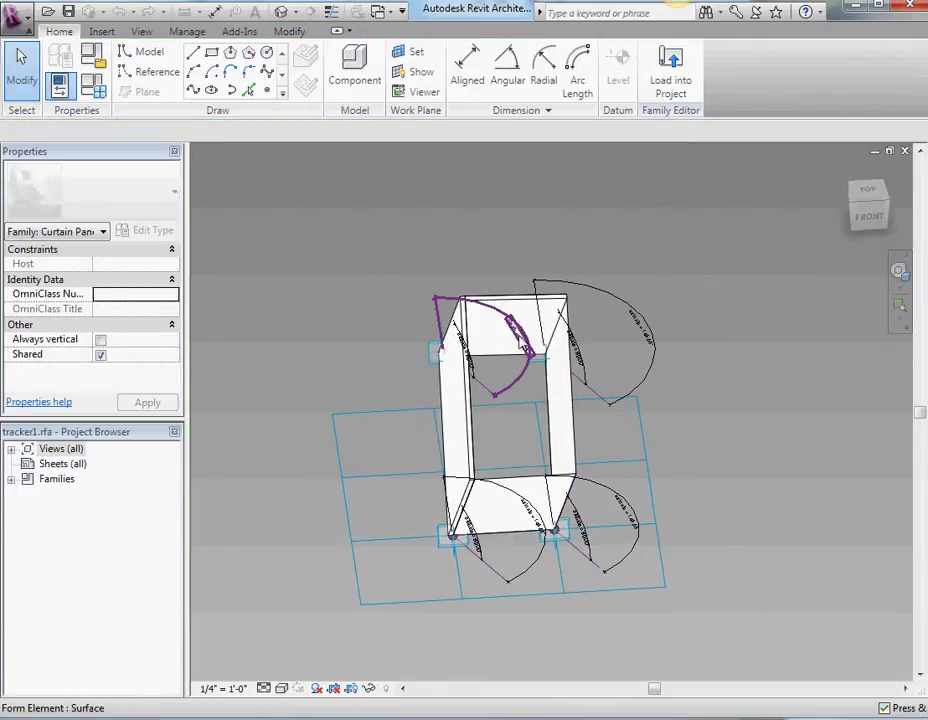
{"action": "scroll", "coordinate": [527, 330], "scroll_direction": "up", "scroll_amount": 5}
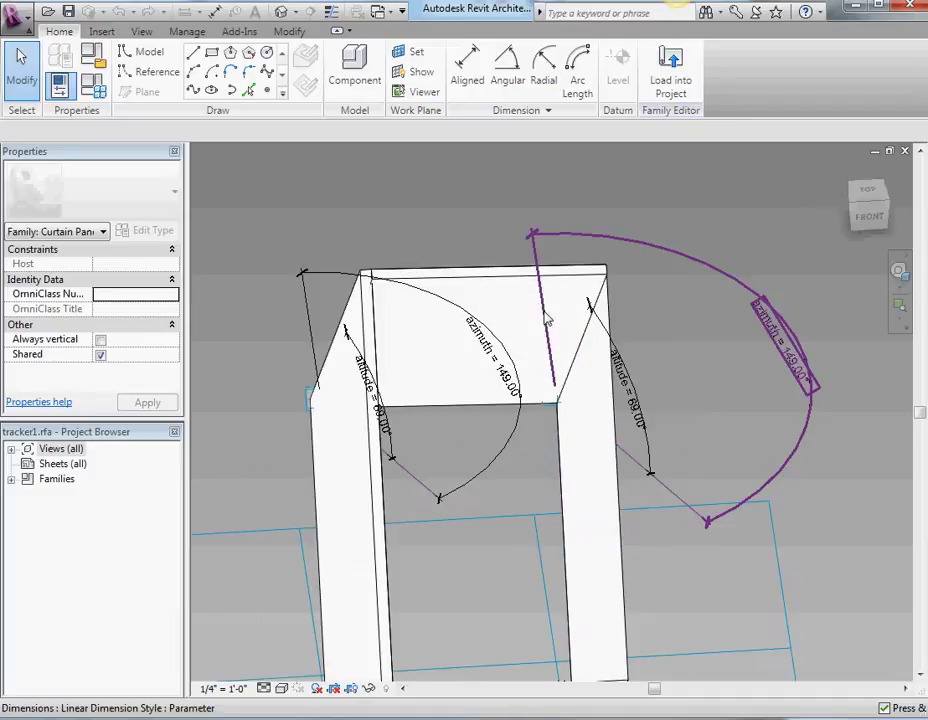
Step: Temporarily hide one face of the panel form, then restore it
{"action": "left_click", "coordinate": [622, 557]}
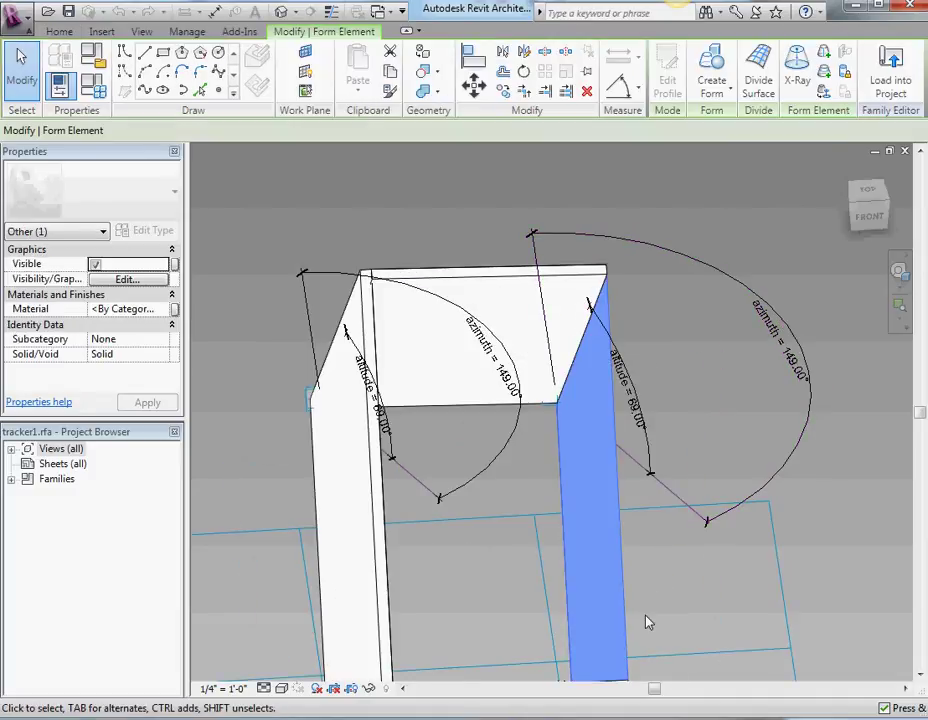
{"action": "left_click", "coordinate": [369, 688]}
{"action": "left_click", "coordinate": [407, 647]}
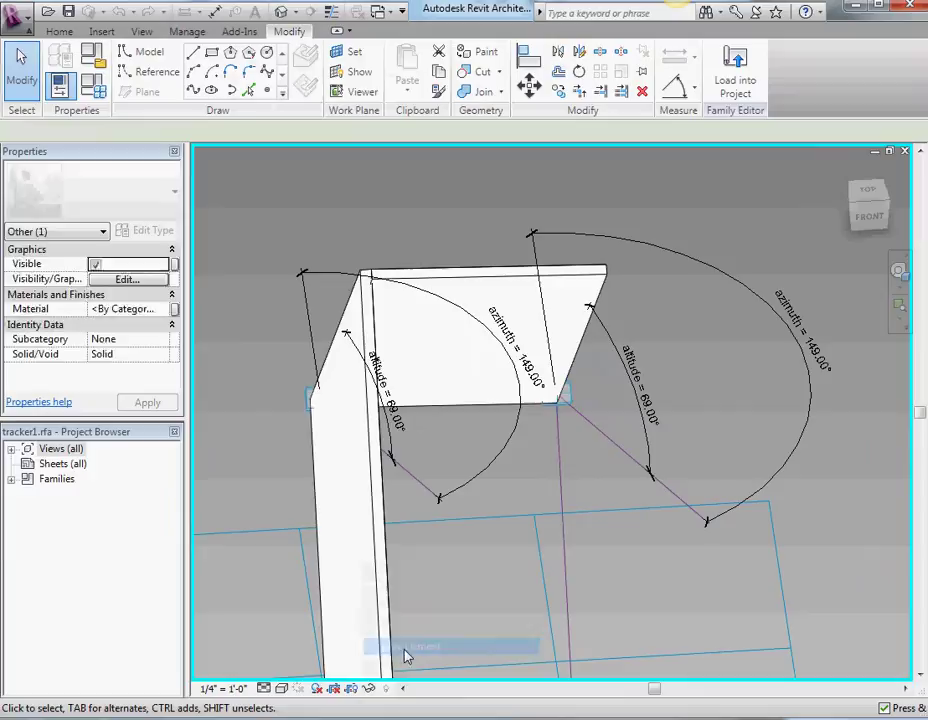
{"action": "left_click", "coordinate": [372, 620]}
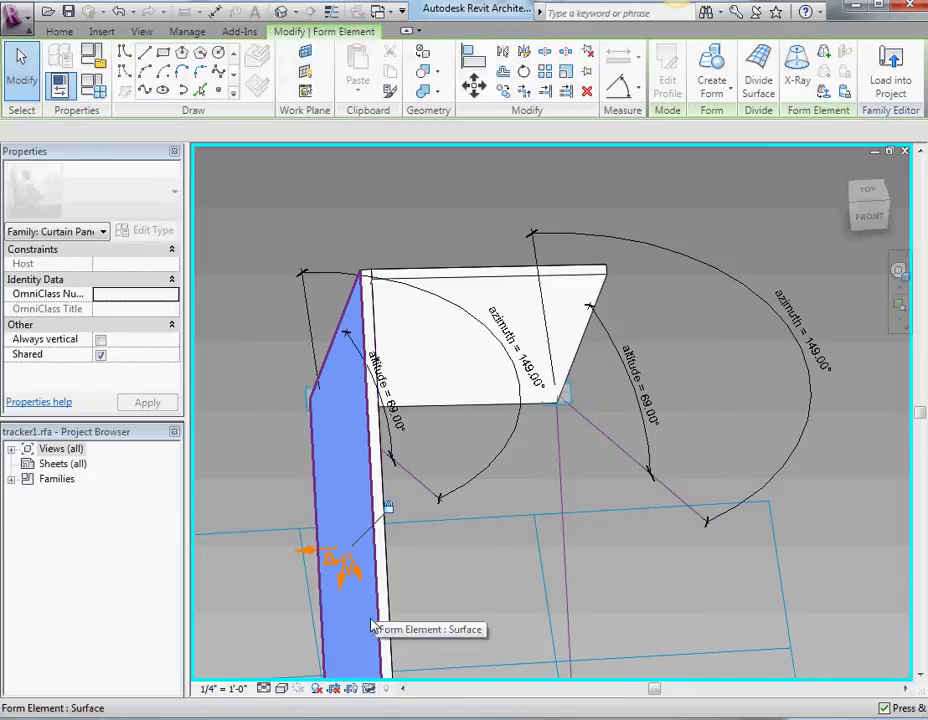
{"action": "left_click", "coordinate": [369, 688]}
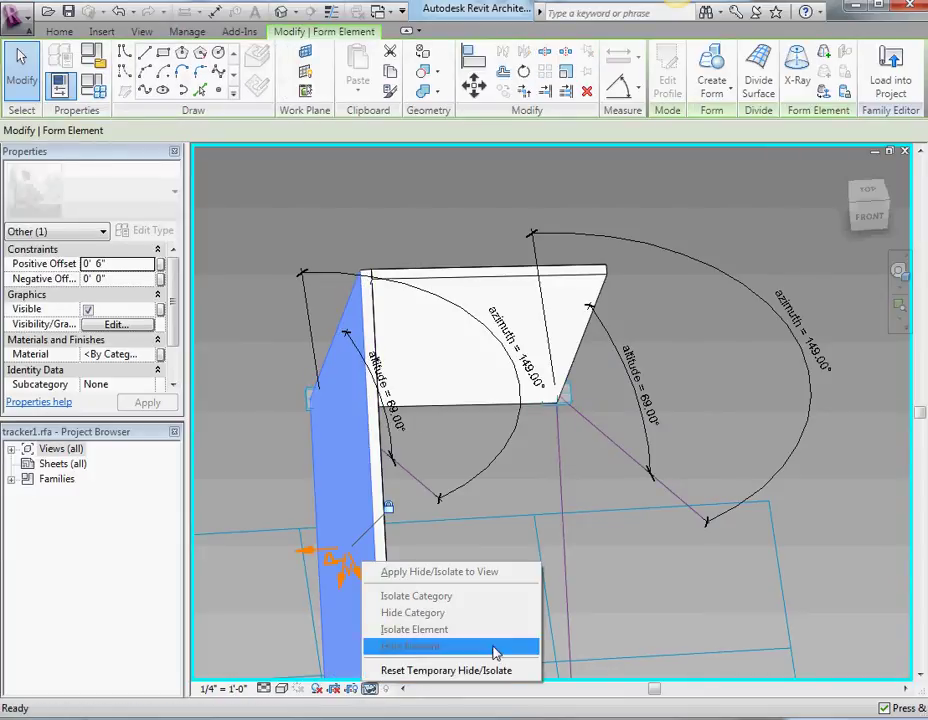
{"action": "left_click", "coordinate": [451, 671]}
Step: Temporarily hide the side and top face categories to expose the azimuth and altitude rigs
{"action": "left_click_drag", "start_coordinate": [660, 568], "coordinate": [584, 594]}
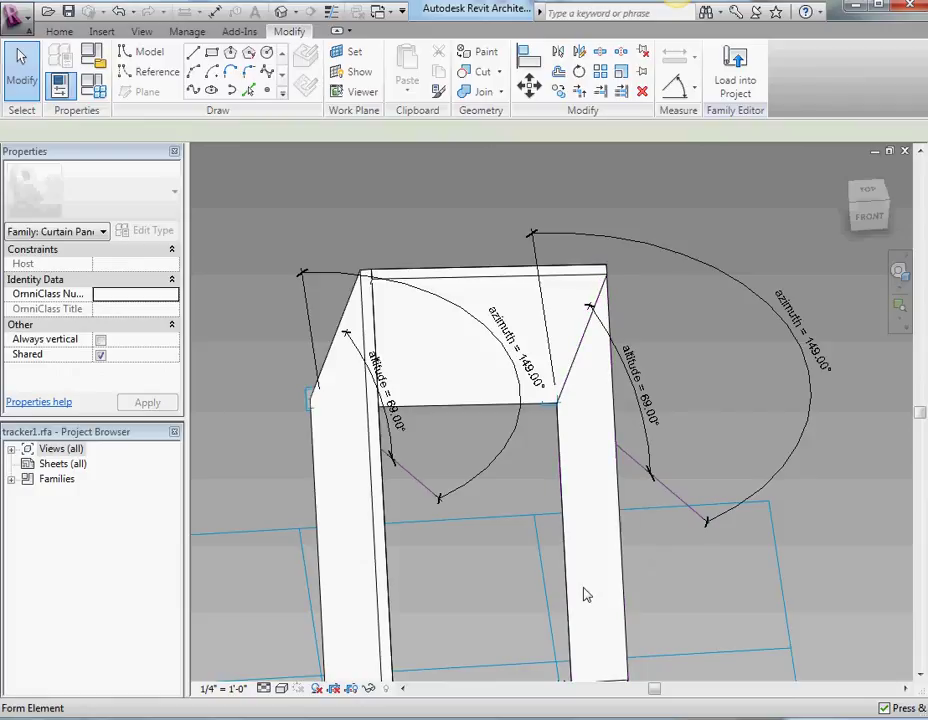
{"action": "left_click", "coordinate": [369, 689]}
{"action": "left_click", "coordinate": [420, 613]}
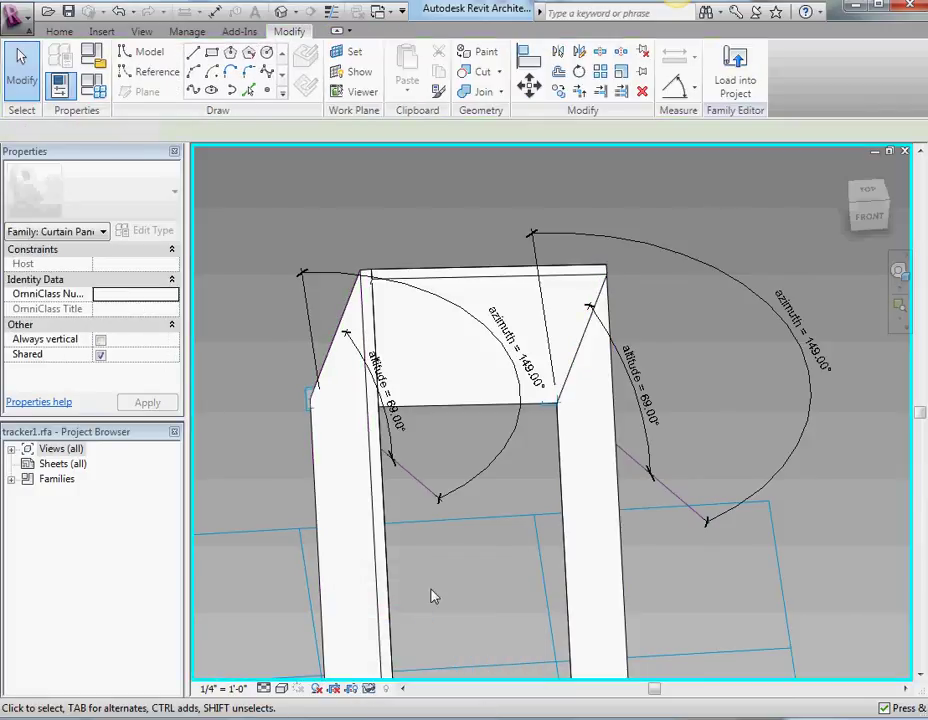
{"action": "left_click", "coordinate": [474, 290]}
{"action": "left_click", "coordinate": [369, 689]}
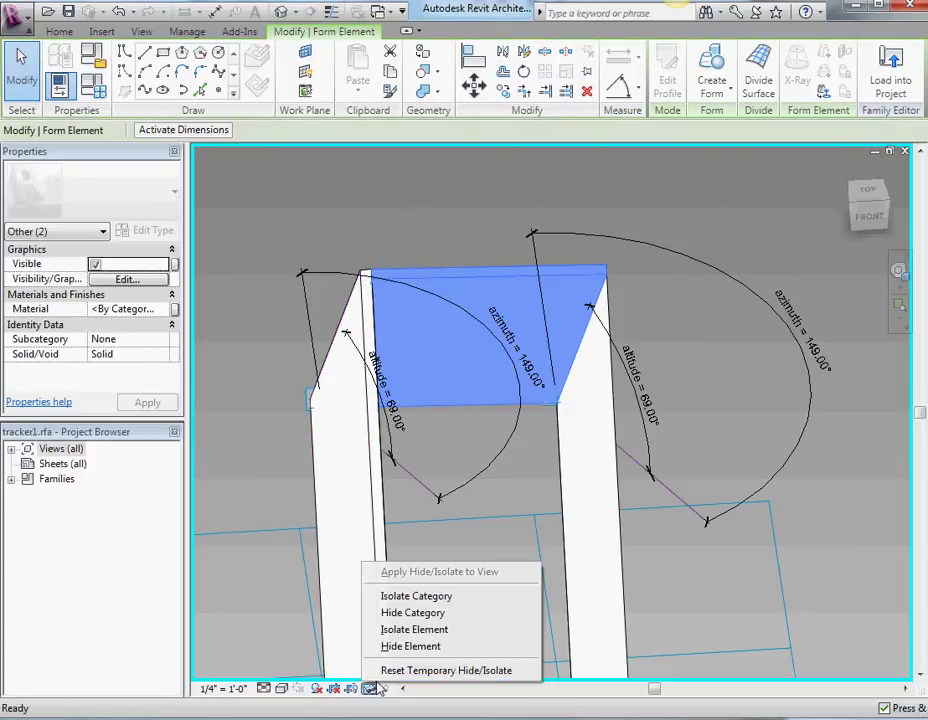
{"action": "left_click", "coordinate": [417, 614]}
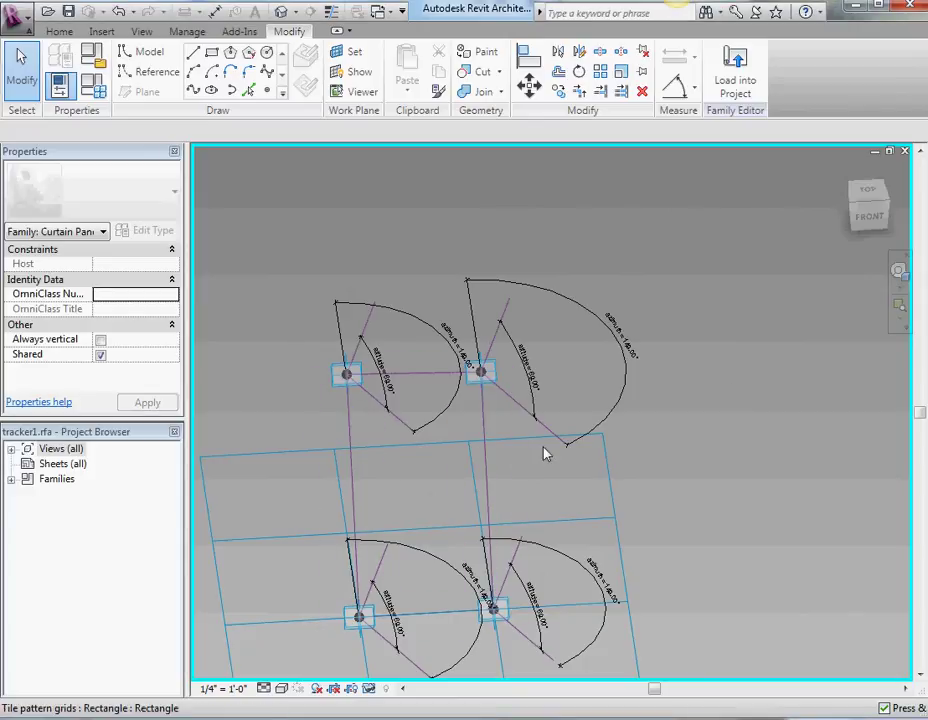
Step: Pan, zoom and select the reference line at the lower adaptive point to inspect the rig
{"action": "middle_click_drag", "start_coordinate": [555, 491], "coordinate": [474, 436]}
{"action": "scroll", "coordinate": [372, 474], "scroll_direction": "up", "scroll_amount": 2}
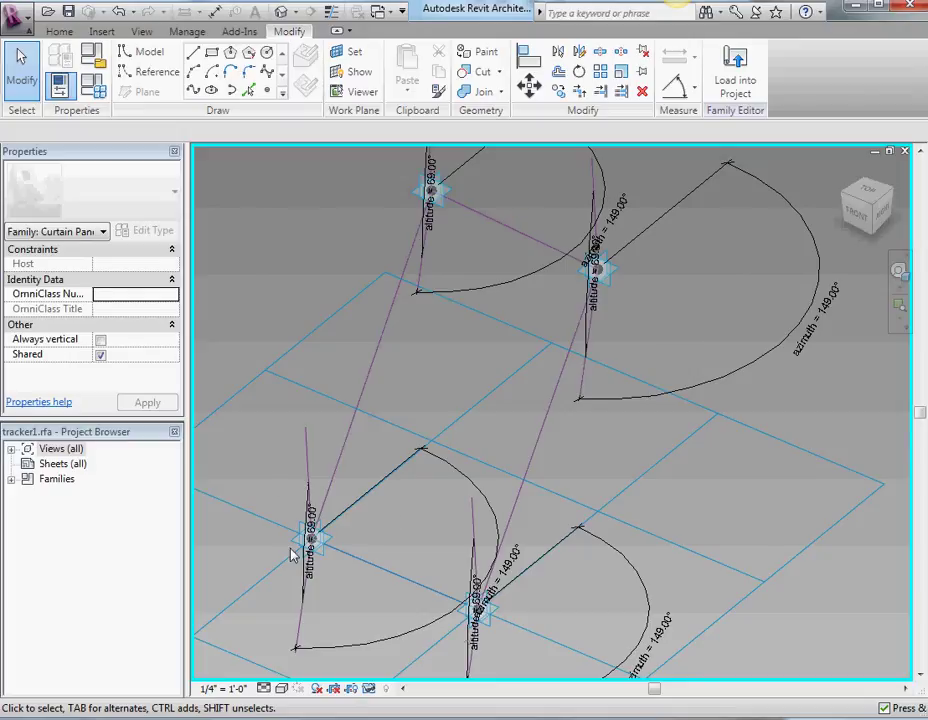
{"action": "left_click", "coordinate": [302, 505]}
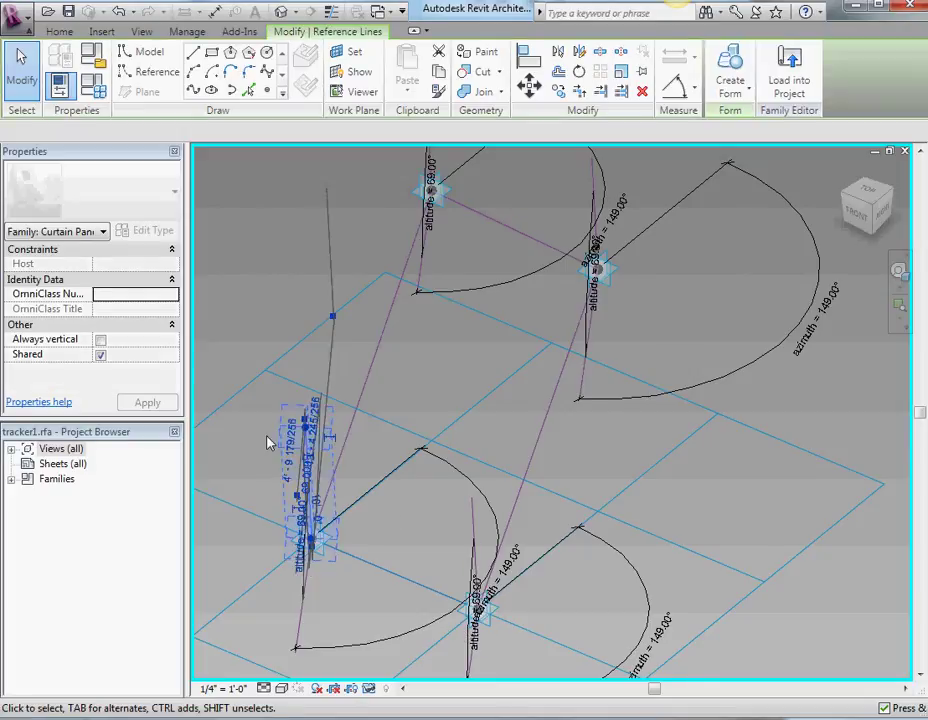
{"action": "middle_click_drag", "start_coordinate": [271, 439], "coordinate": [310, 500], "text": "shift"}
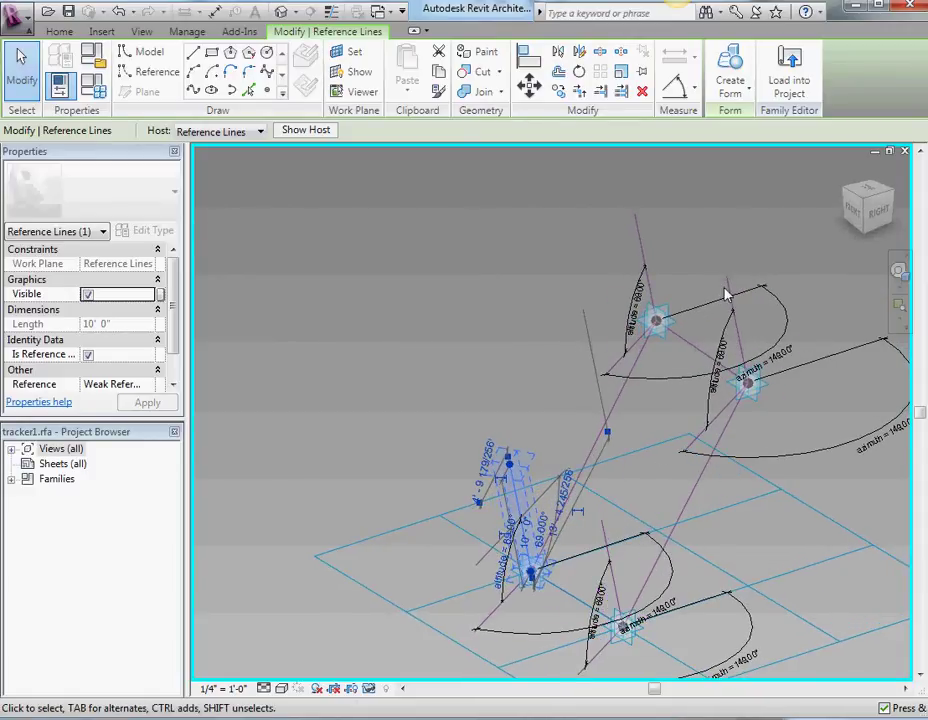
Step: Reset the temporary hide so the white panel form reappears, and orbit around it
{"action": "left_click", "coordinate": [369, 688]}
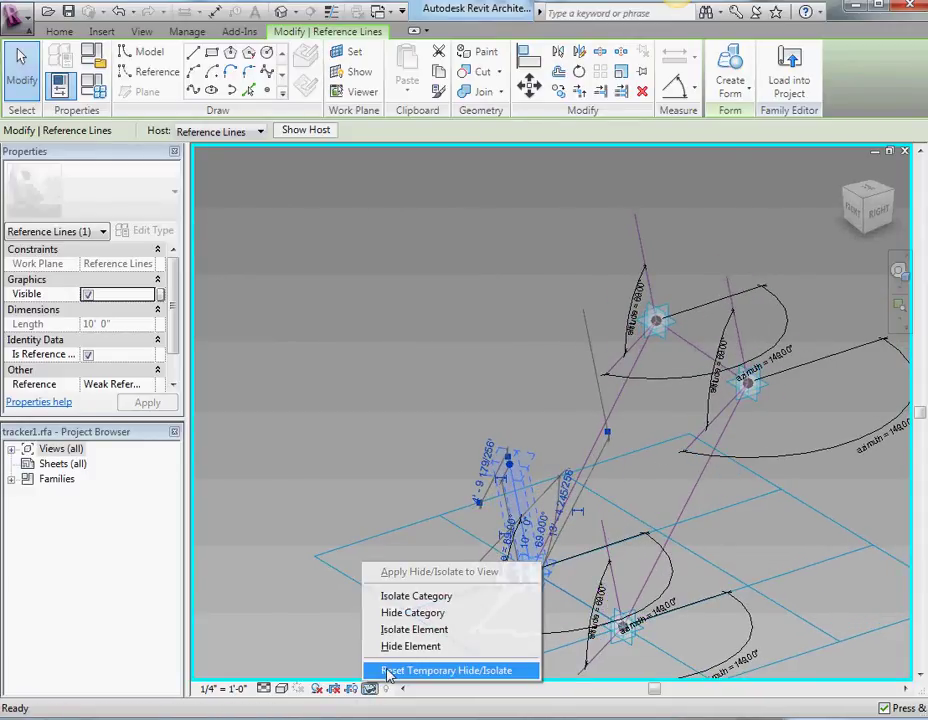
{"action": "left_click", "coordinate": [370, 669]}
{"action": "middle_click_drag", "start_coordinate": [367, 438], "coordinate": [548, 518], "text": "shift"}
Step: Set the Boston Summer Solstice type to azimuth 135 and altitude 45, then orbit to check the fins
{"action": "left_click", "coordinate": [92, 89]}
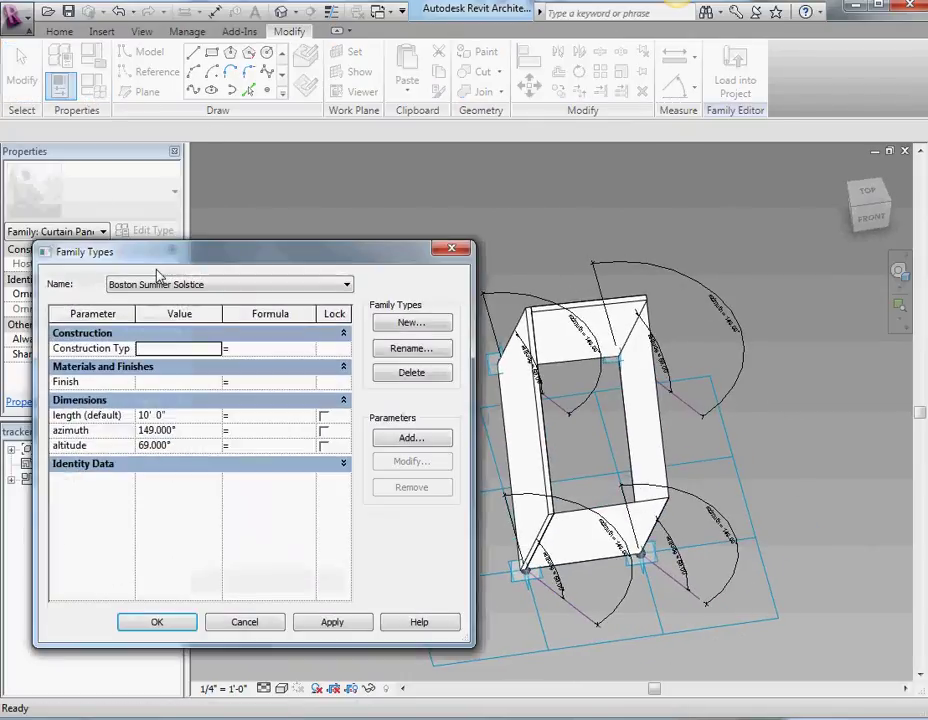
{"action": "left_click", "coordinate": [184, 430]}
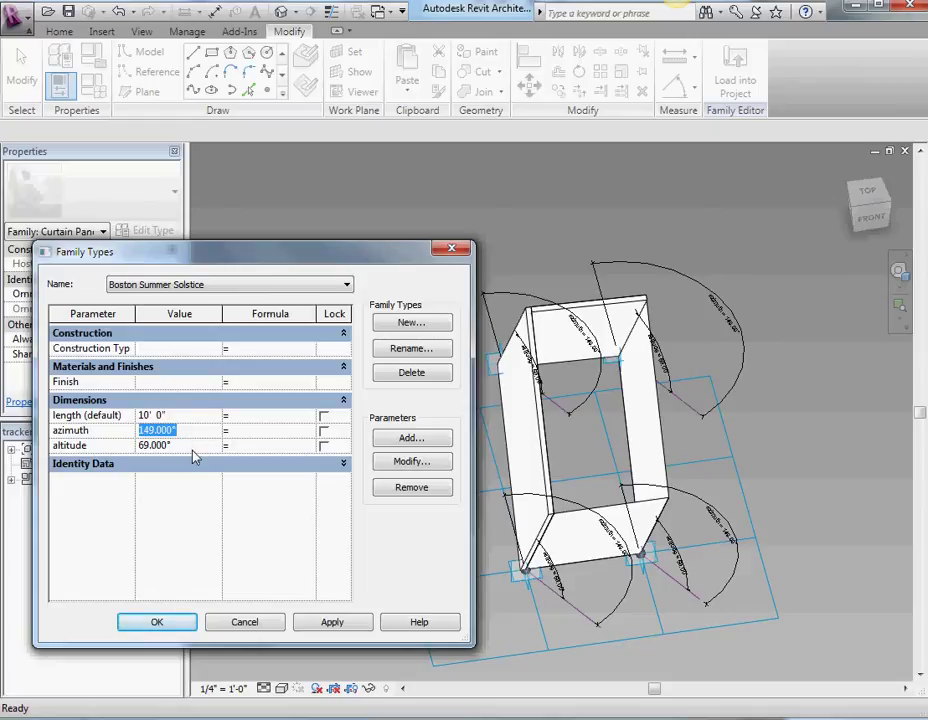
{"action": "type", "text": "135"}
{"action": "key", "text": "Tab"}
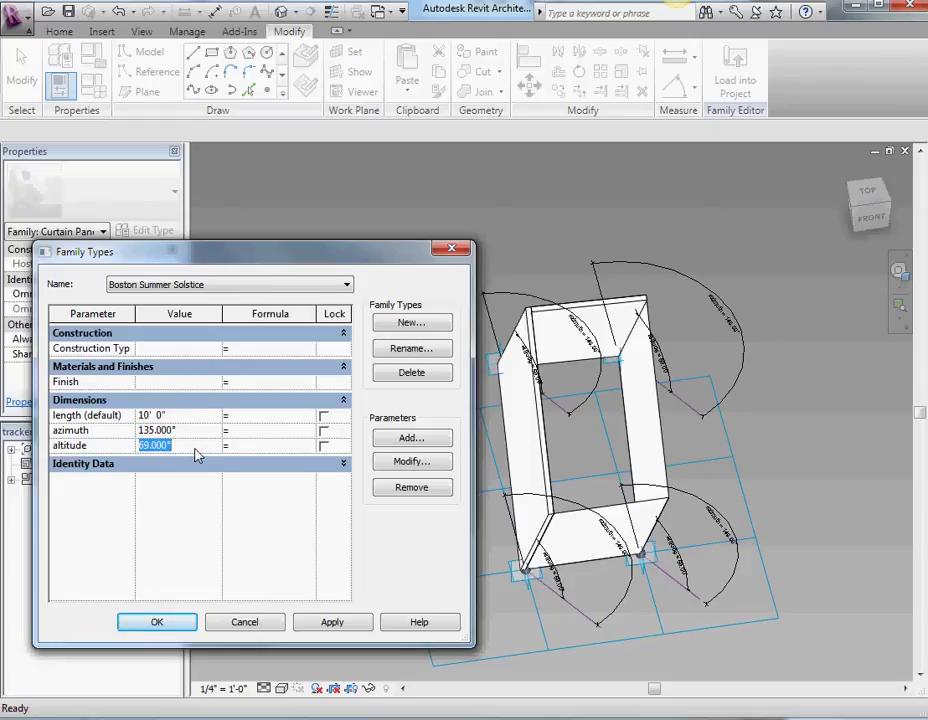
{"action": "type", "text": "45"}
{"action": "left_click", "coordinate": [157, 622]}
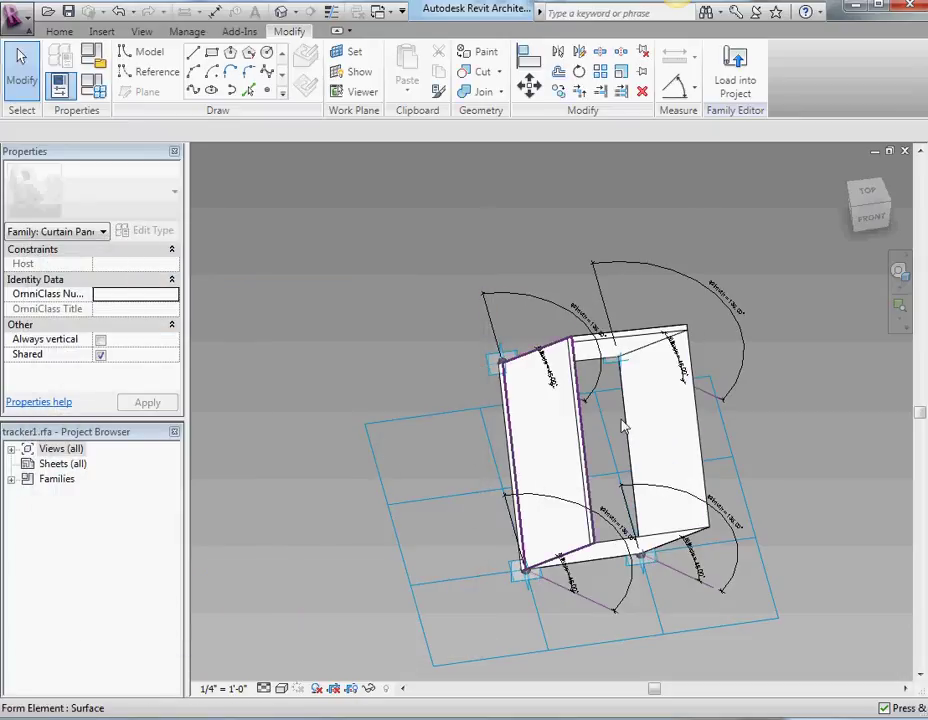
{"action": "scroll", "coordinate": [704, 424], "scroll_direction": "up", "scroll_amount": 4}
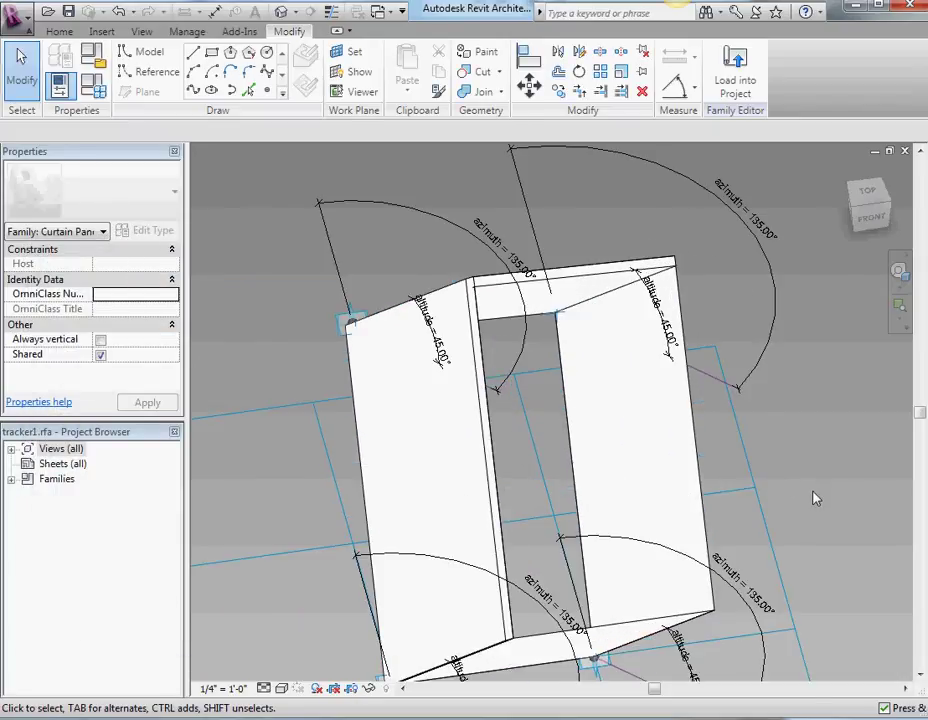
{"action": "middle_click_drag", "start_coordinate": [815, 498], "coordinate": [745, 497], "text": "shift"}
Step: In hostedTracker, select the divided curved surface and orbit to inspect the tracker fins from several angles
{"action": "key", "text": "ctrl+Tab"}
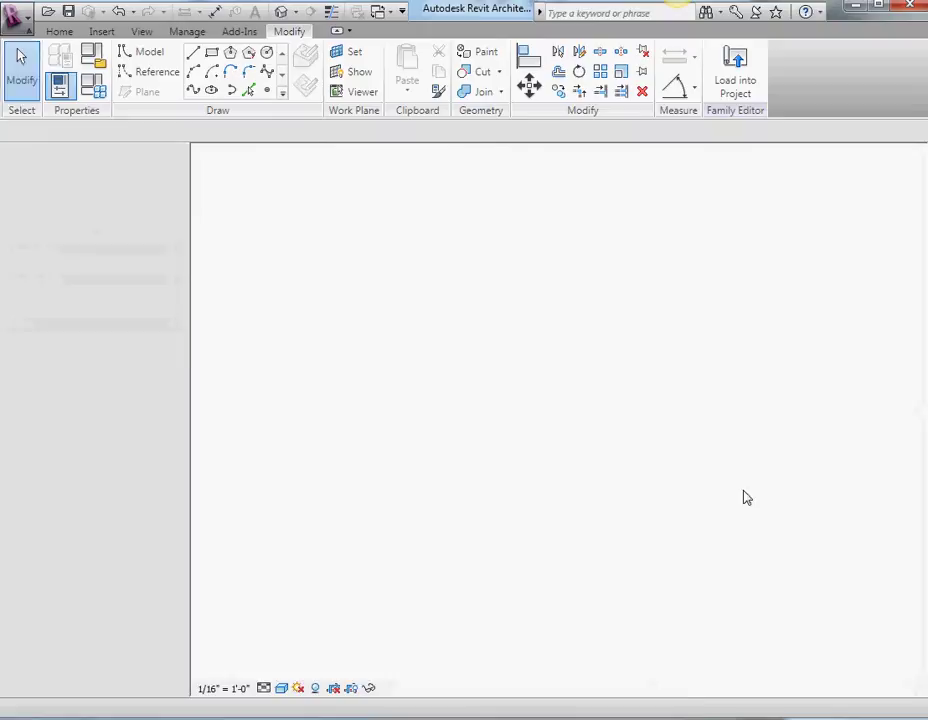
{"action": "scroll", "coordinate": [440, 470], "scroll_direction": "down", "scroll_amount": 3}
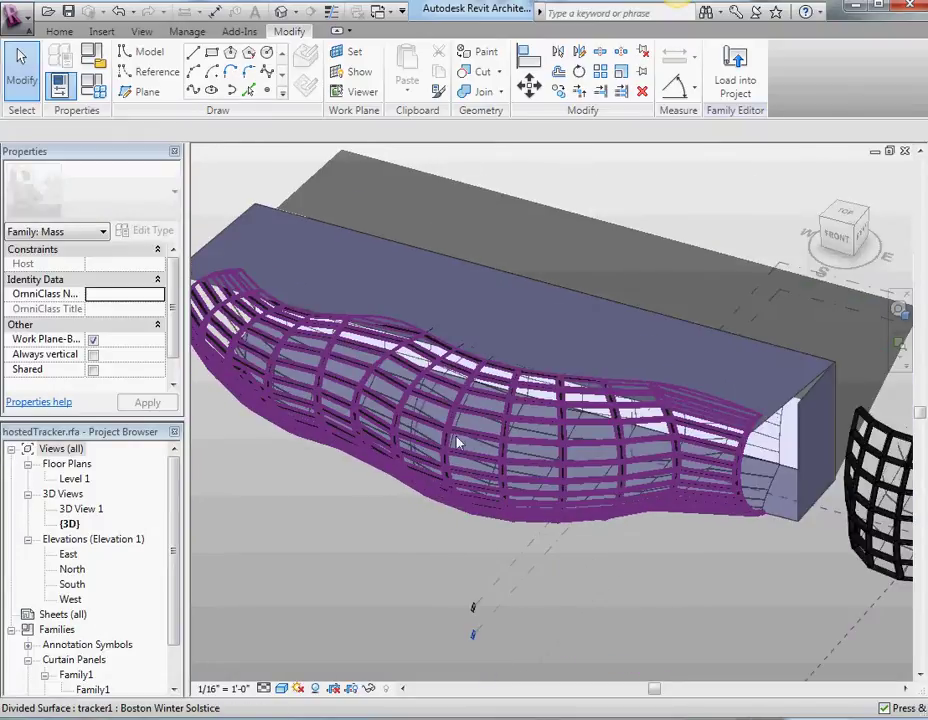
{"action": "left_click", "coordinate": [458, 441]}
{"action": "middle_click_drag", "start_coordinate": [375, 524], "coordinate": [670, 471], "text": "shift"}
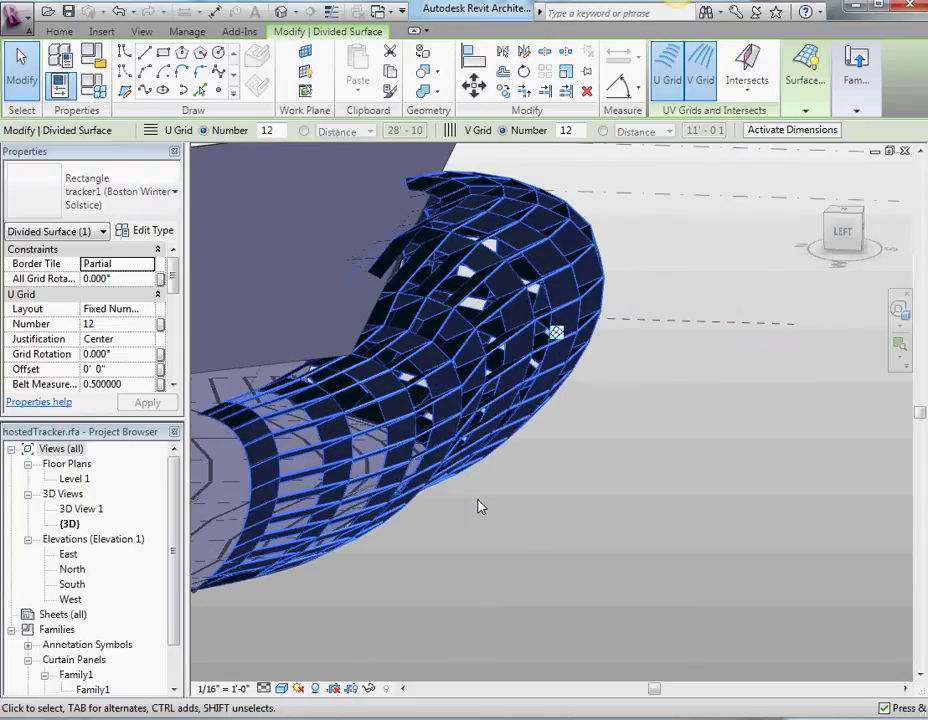
{"action": "middle_click_drag", "start_coordinate": [478, 507], "coordinate": [566, 491], "text": "shift"}
{"action": "middle_click_drag", "start_coordinate": [637, 492], "coordinate": [557, 559], "text": "shift"}
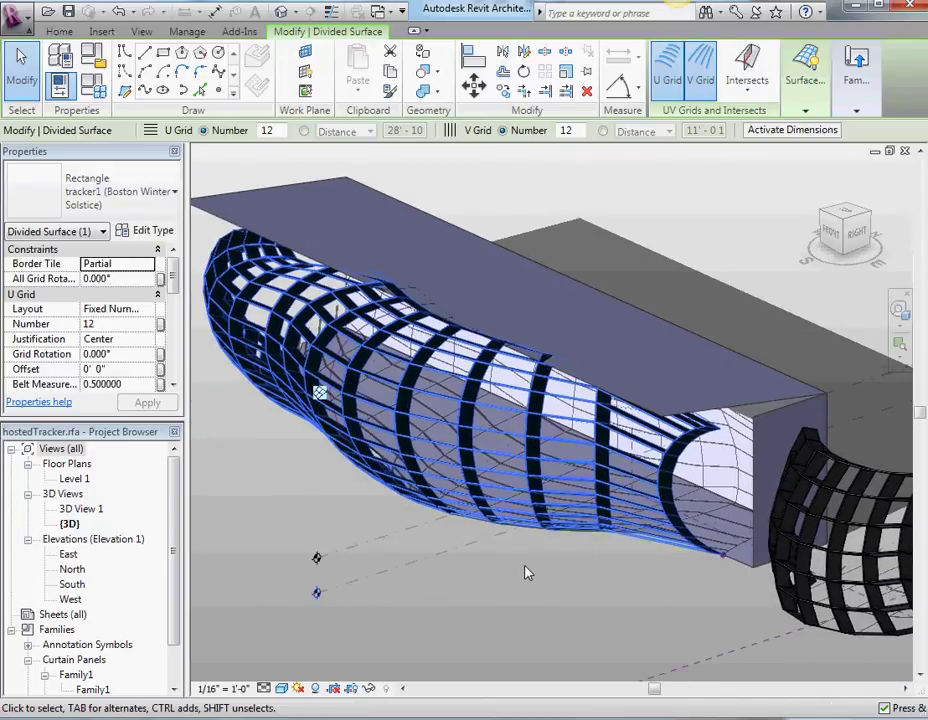
{"action": "mouse_move", "coordinate": [489, 570]}
{"action": "middle_mouse_down", "text": "shift"}
{"action": "mouse_move", "coordinate": [580, 518]}
{"action": "mouse_move", "coordinate": [495, 578]}
{"action": "middle_mouse_up", "text": "shift"}
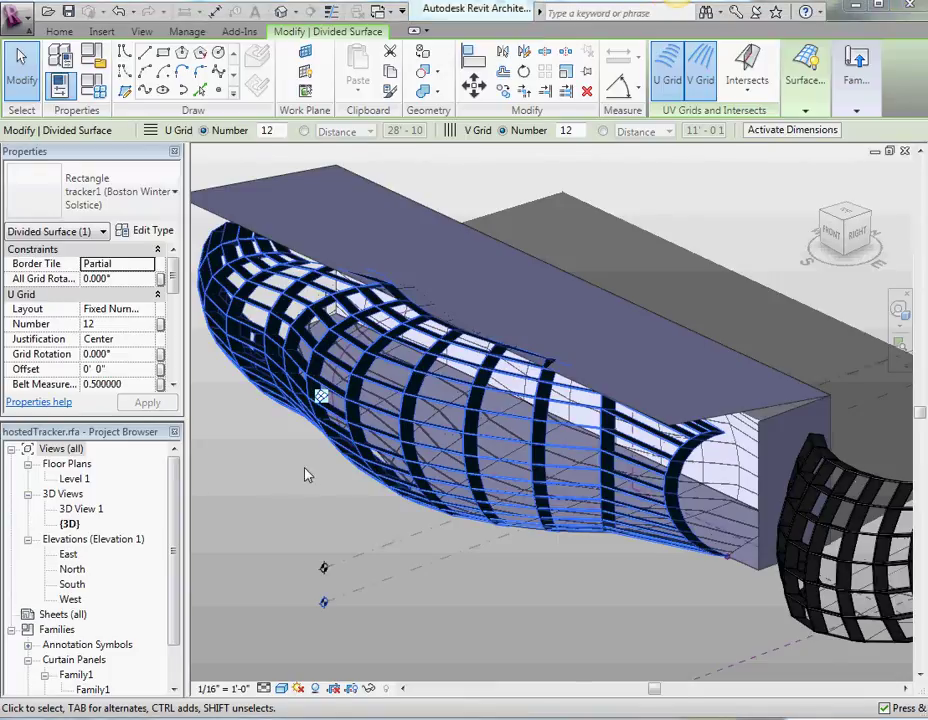
{"action": "middle_click_drag", "start_coordinate": [379, 493], "coordinate": [414, 509], "text": "shift"}
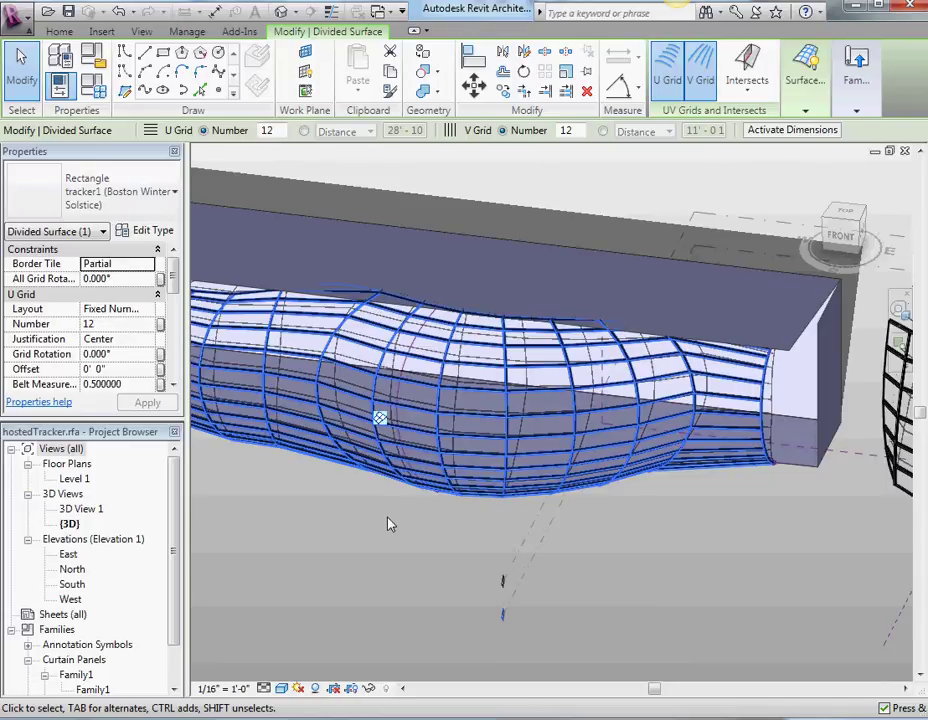
{"action": "key", "text": "ctrl+Tab"}
{"action": "key", "text": "ctrl+Tab"}
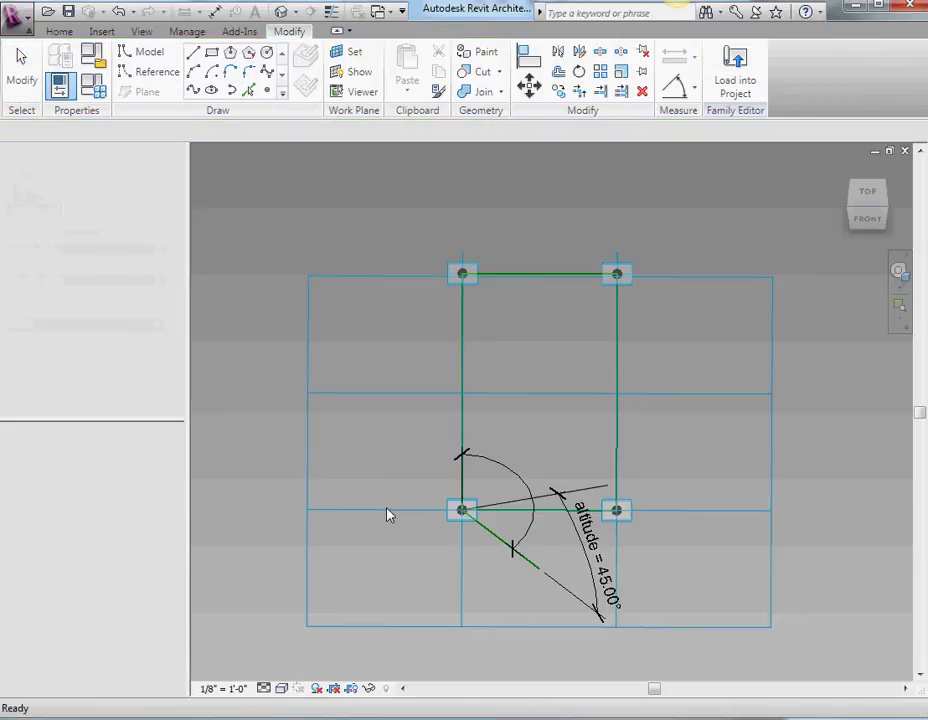
Step: Select adaptive point 1 in 3D and list its Orientation options, currently Orthogonal on Placement
{"action": "middle_click_drag", "start_coordinate": [385, 532], "coordinate": [396, 488], "text": "shift"}
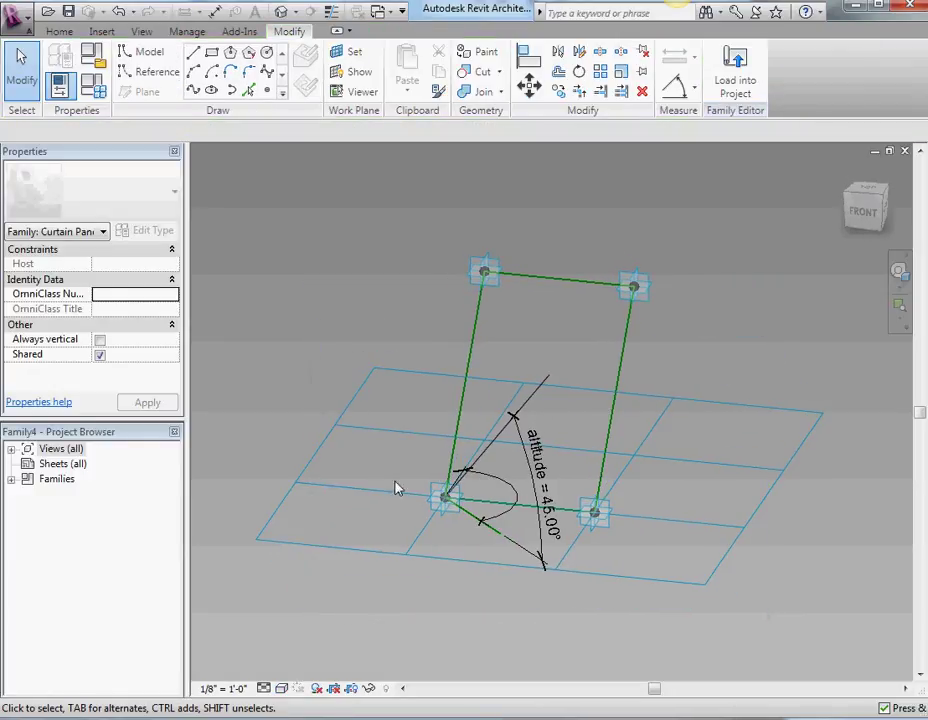
{"action": "left_click", "coordinate": [432, 507]}
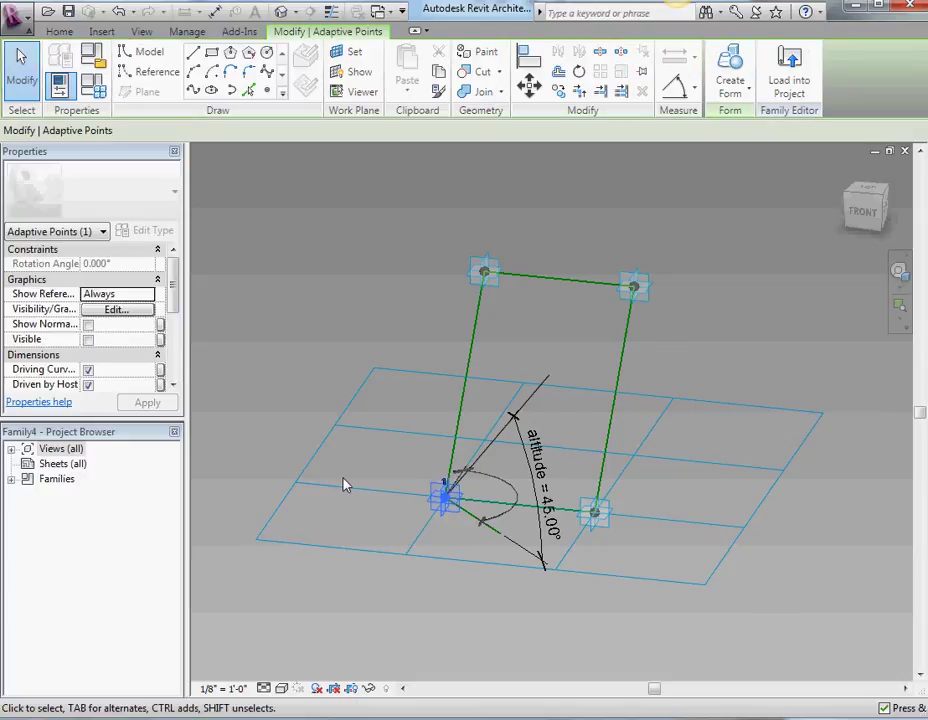
{"action": "left_click_drag", "start_coordinate": [175, 300], "coordinate": [173, 355]}
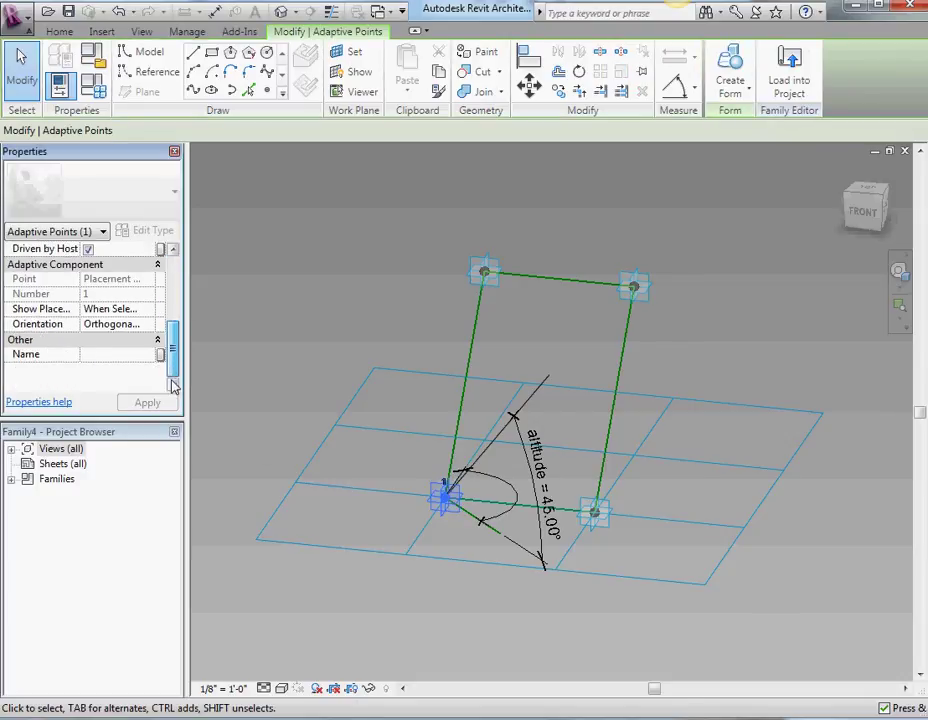
{"action": "left_click", "coordinate": [143, 325]}
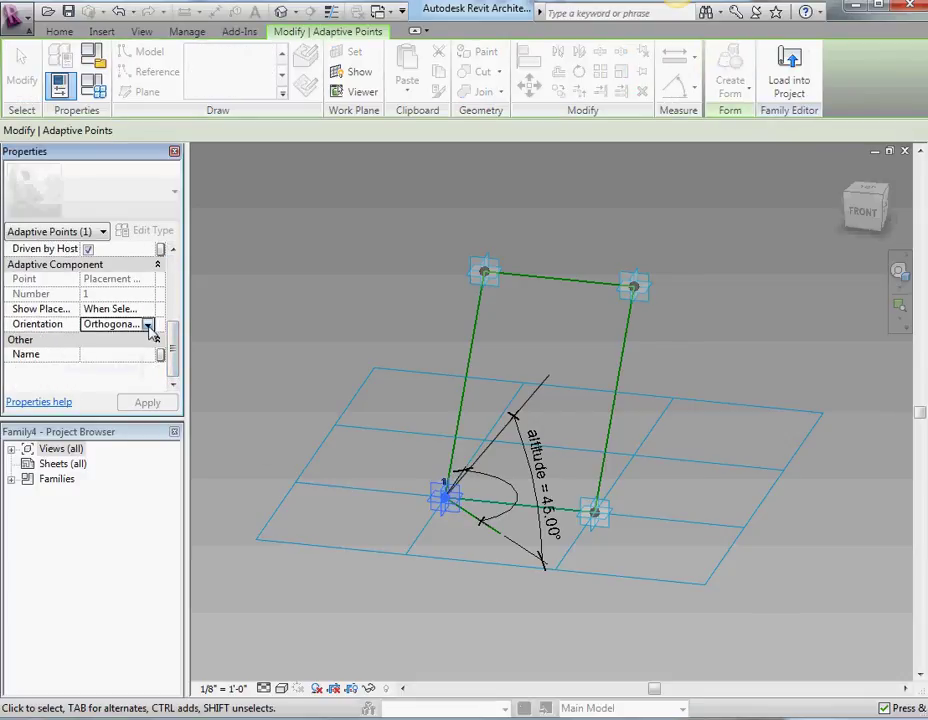
{"action": "left_click", "coordinate": [147, 324]}
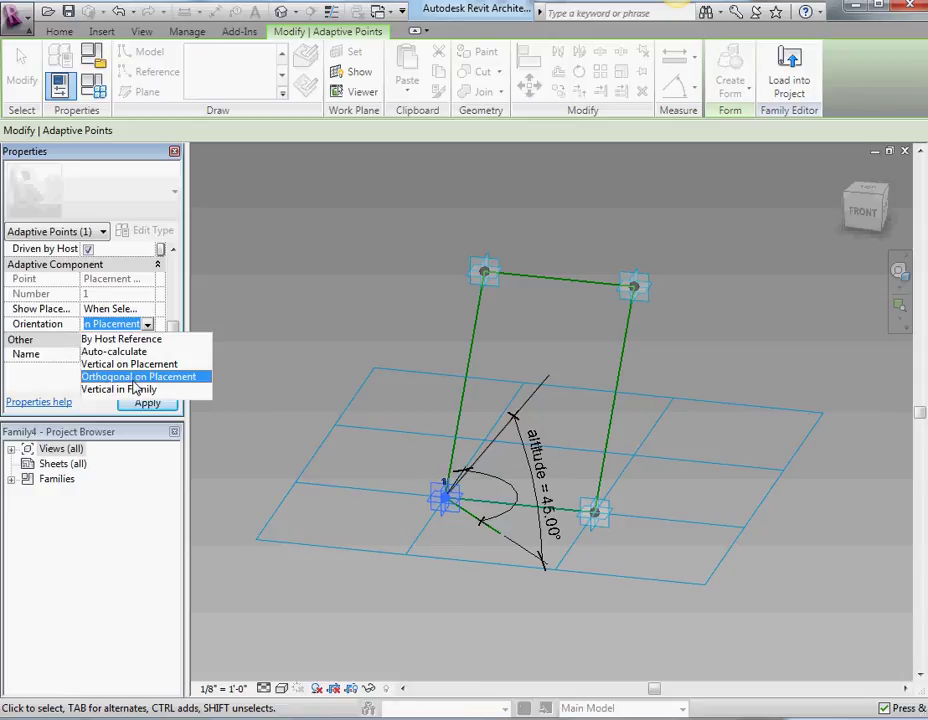